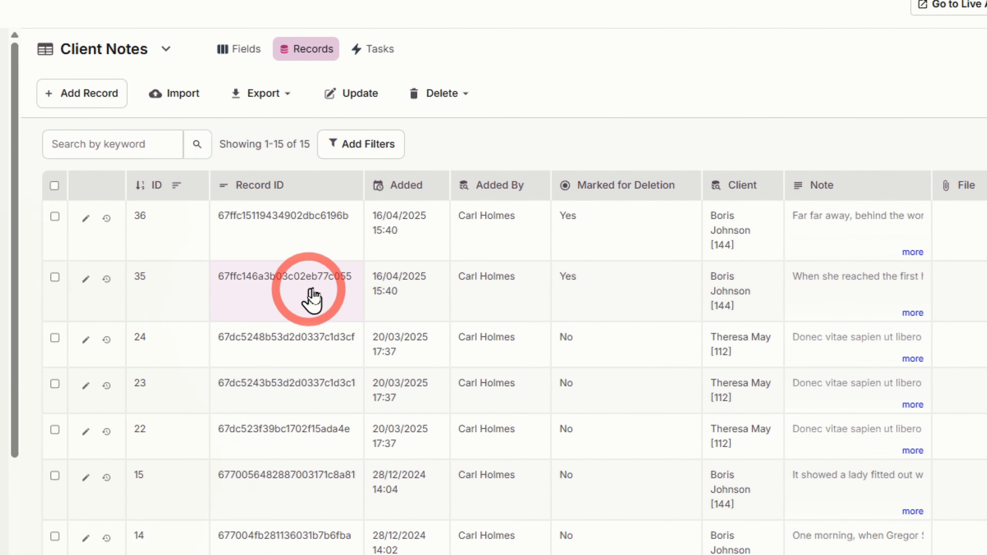
Filter the Client Notes records to show only those where Marked for Deletion is Yes.
left_click(571, 234)
left_click(595, 115)
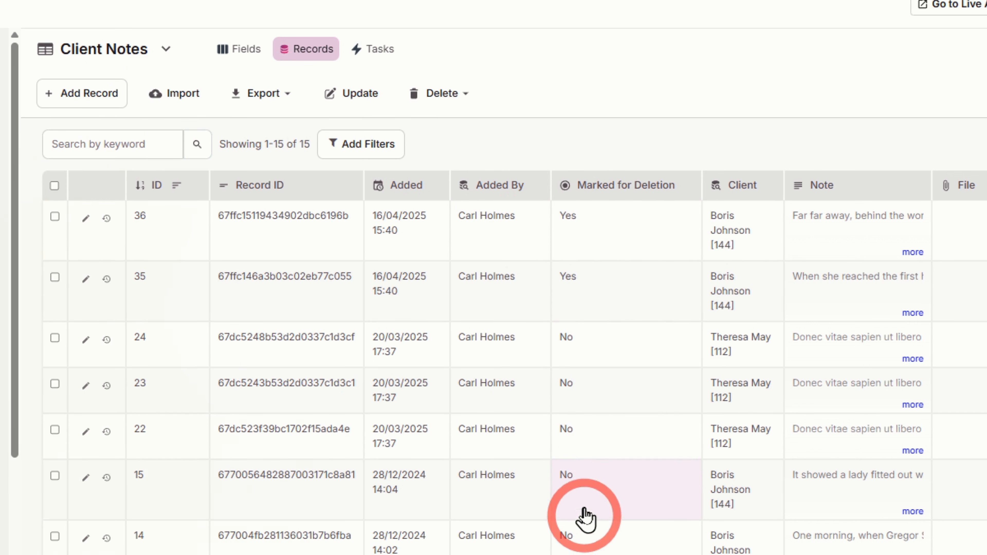
left_click(372, 146)
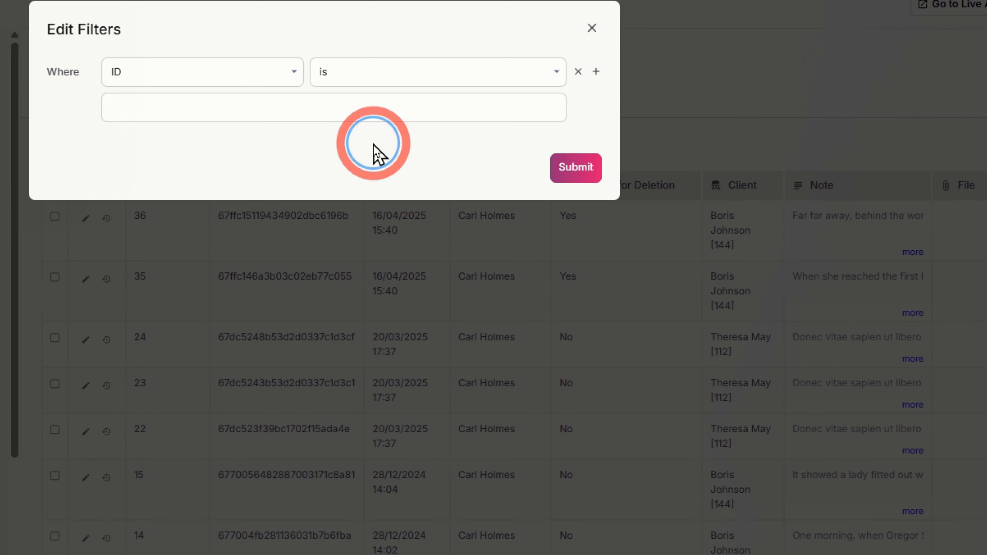
left_click(180, 80)
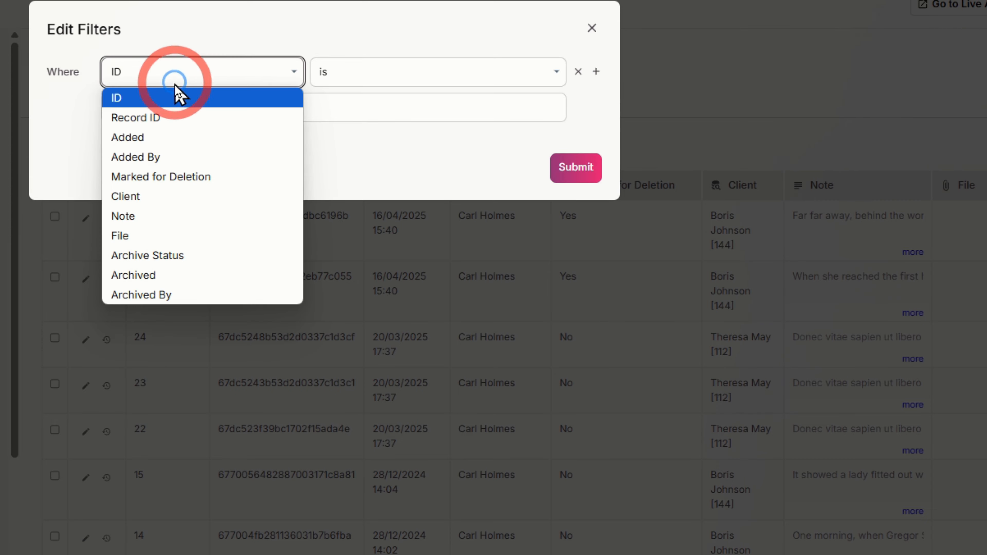
left_click(149, 183)
left_click(115, 107)
left_click(117, 106)
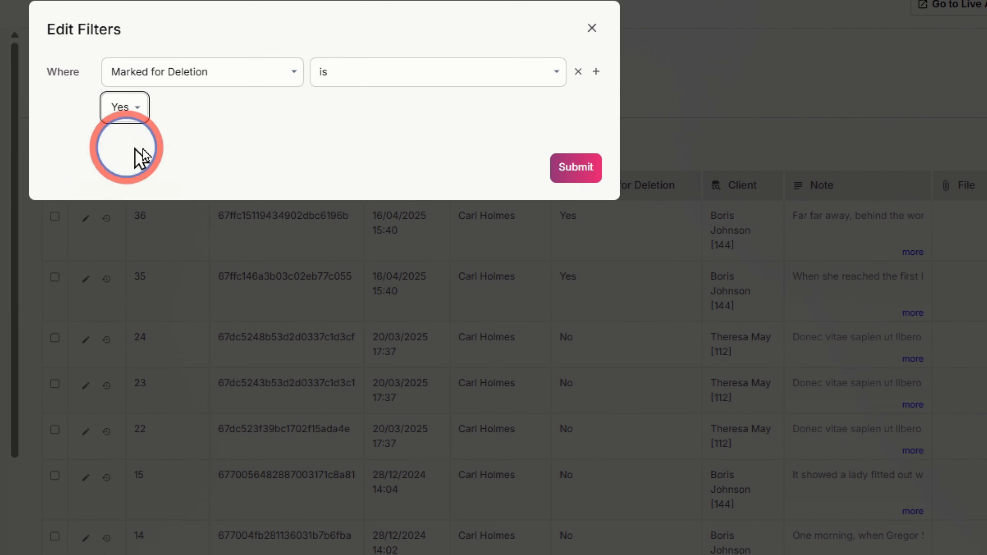
left_click(572, 167)
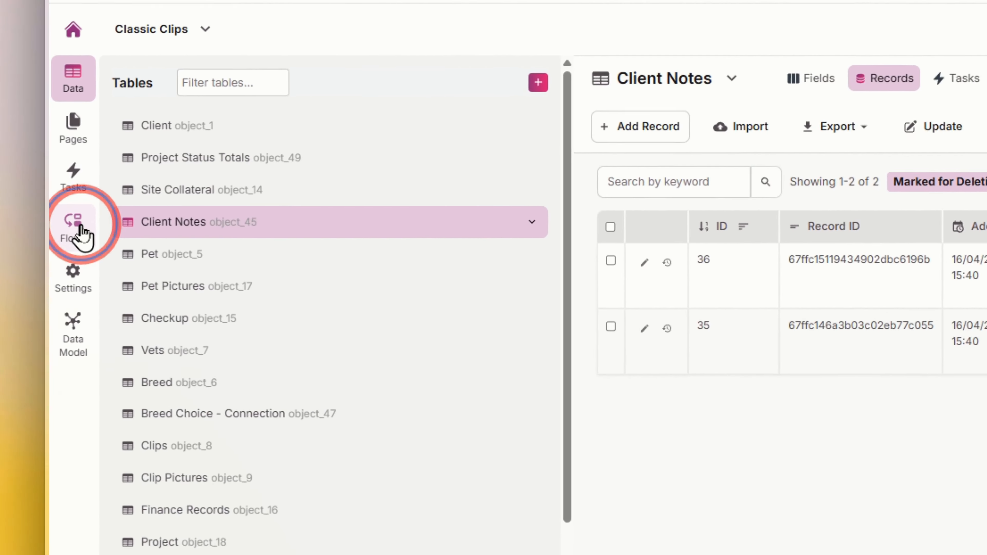
Create a new flow from scratch and rename it Delete Notes.
left_click(63, 199)
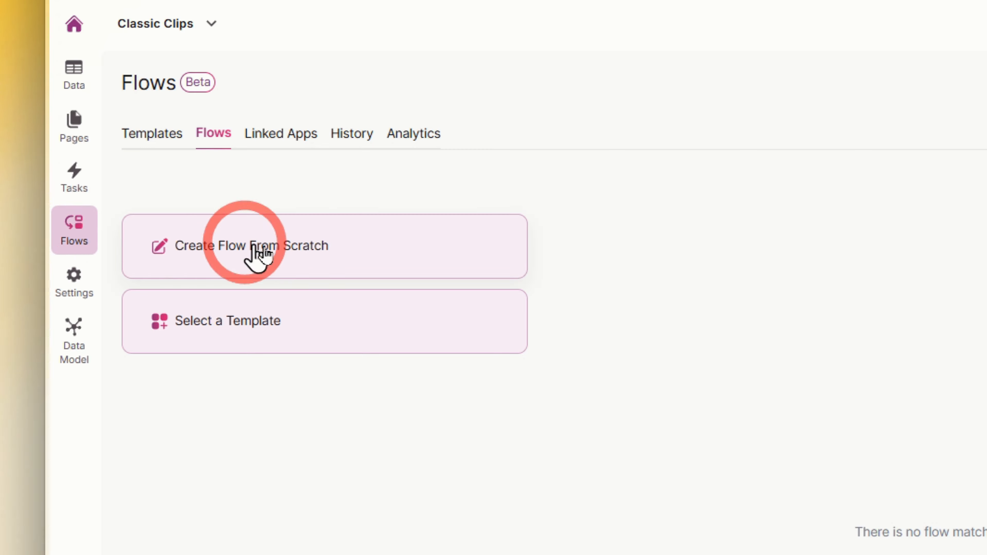
left_click(302, 258)
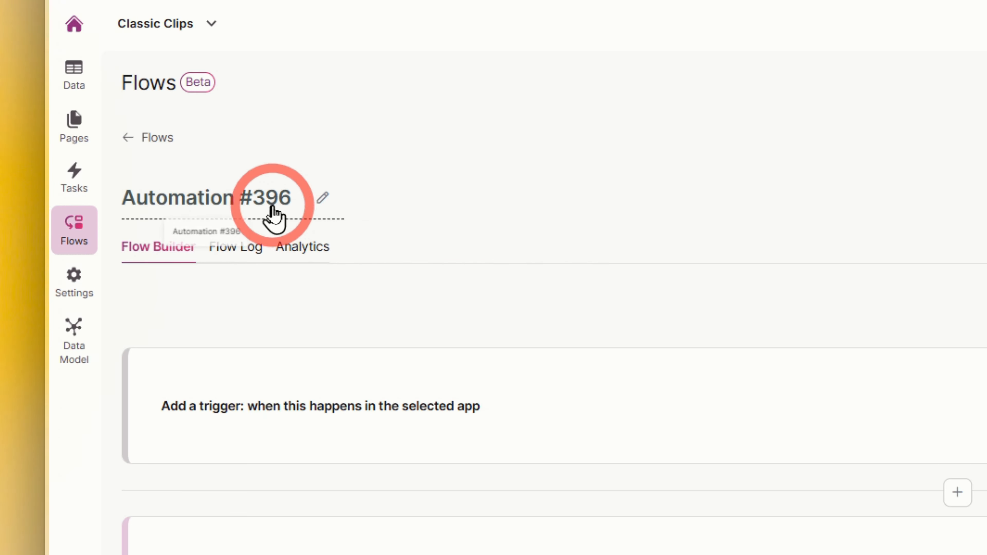
left_click_drag(293, 214, 128, 209)
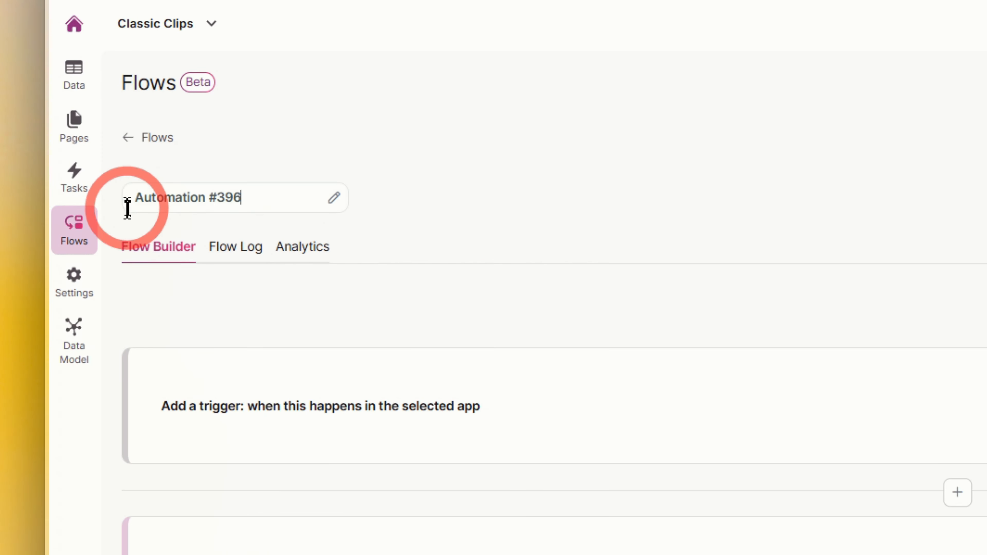
type("Delete Notes")
key("Return")
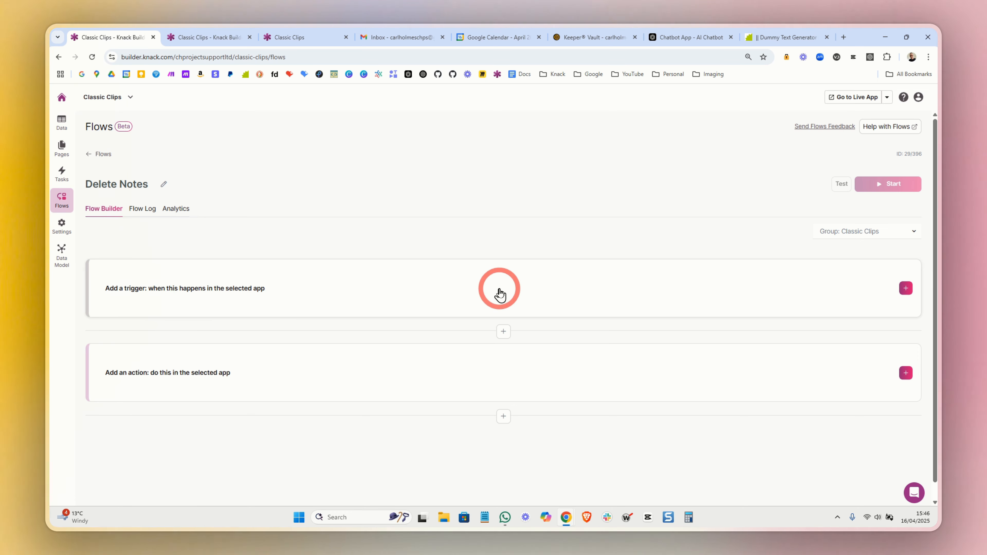
Add a Scheduled Trigger as the flow's trigger with the Scheduled trigger event.
left_click(500, 294)
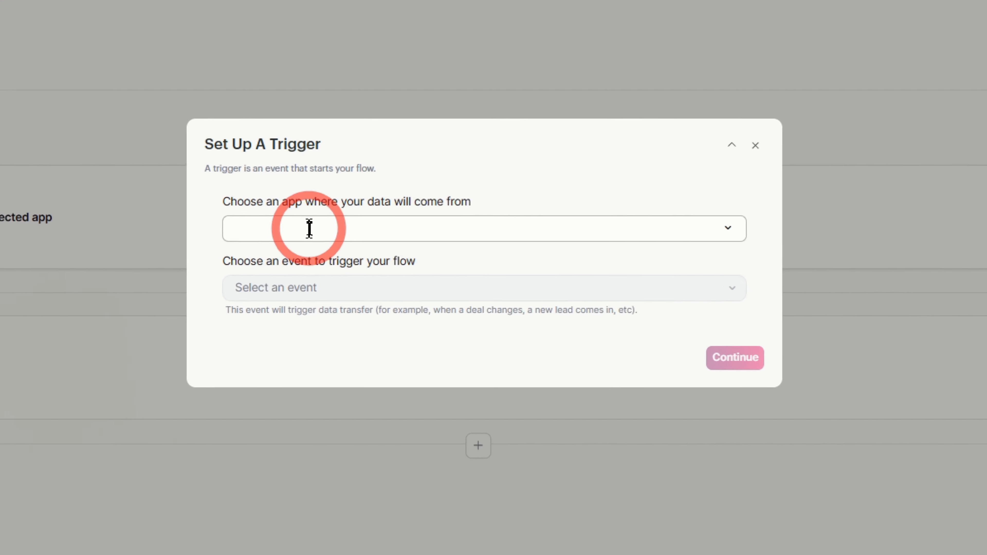
left_click(400, 296)
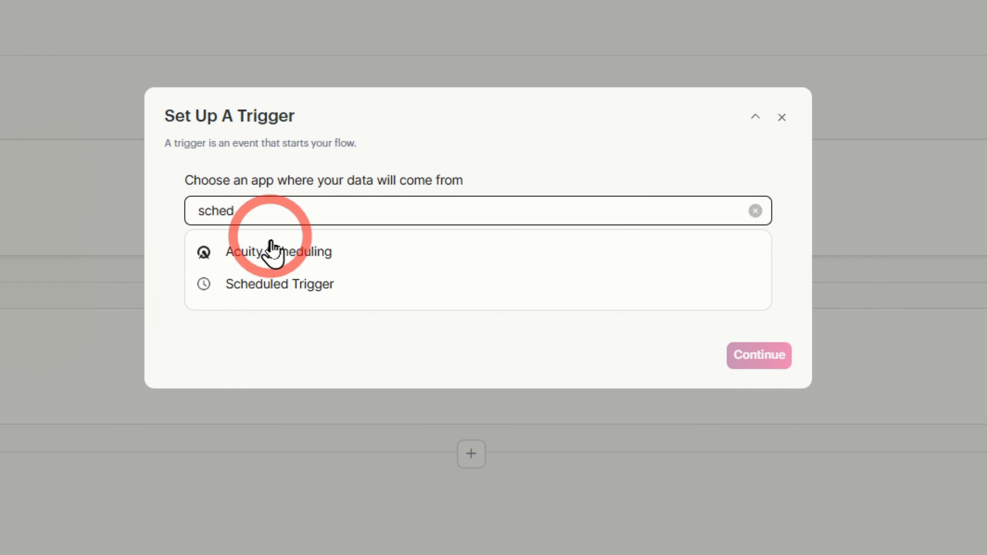
left_click(277, 283)
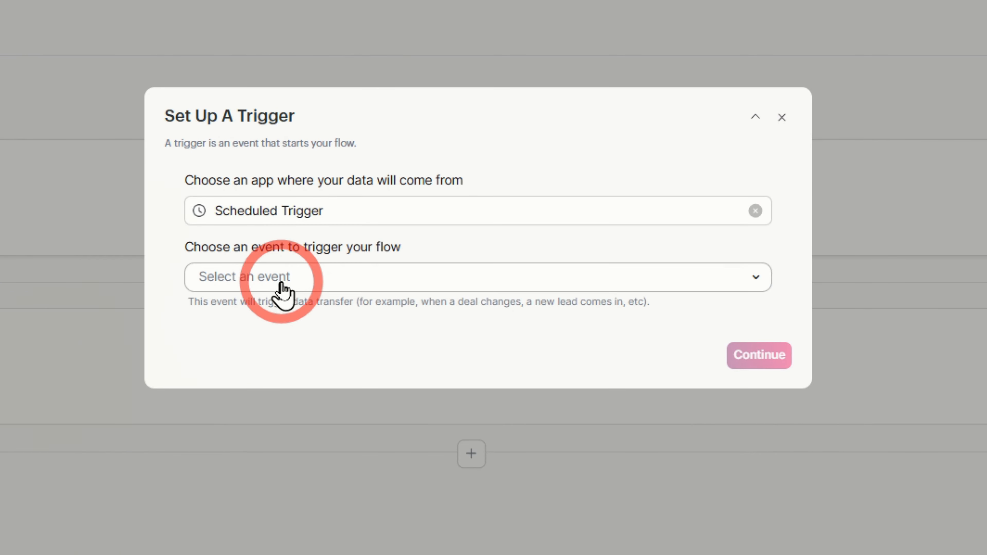
left_click(283, 291)
left_click(256, 365)
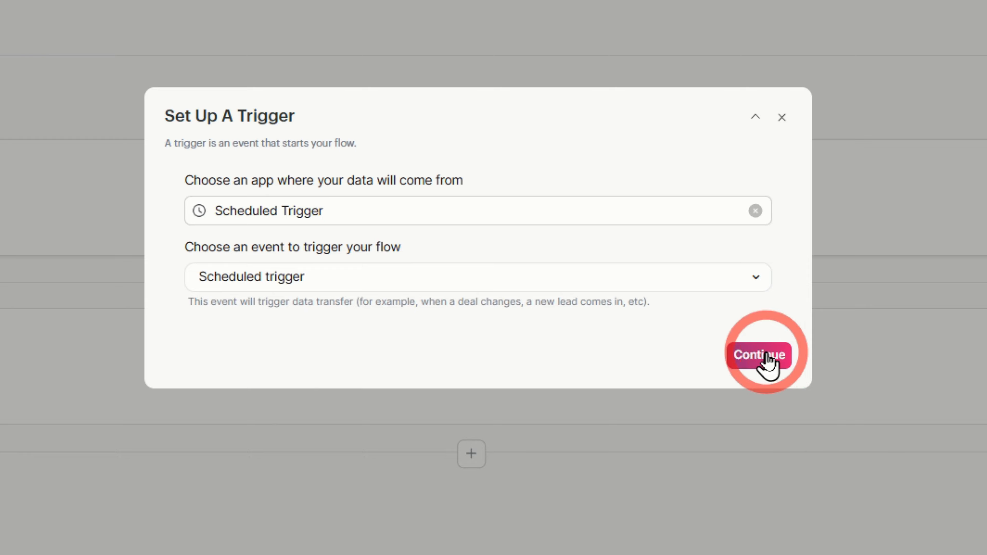
left_click(762, 356)
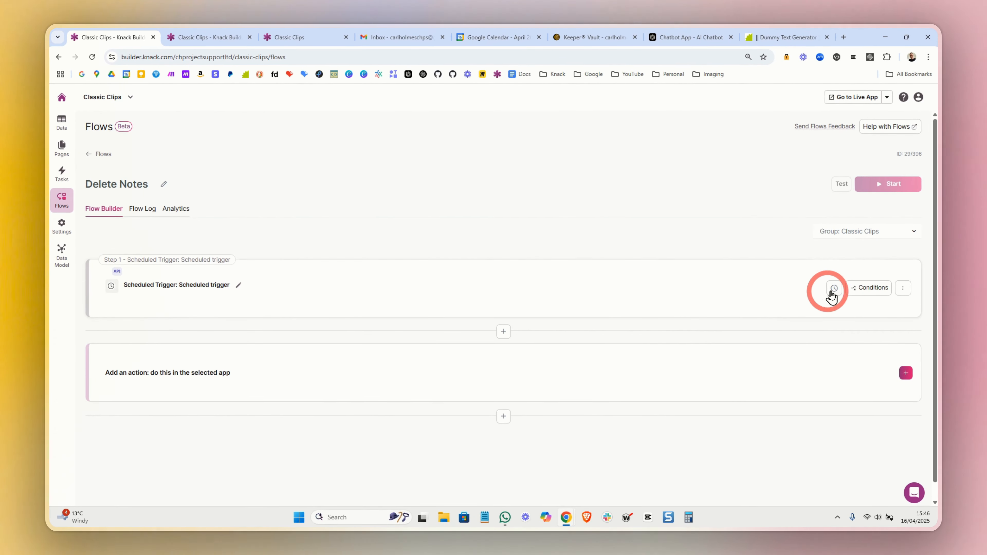
Set the trigger schedule to run once a day at 01:00.
left_click(835, 292)
left_click(456, 290)
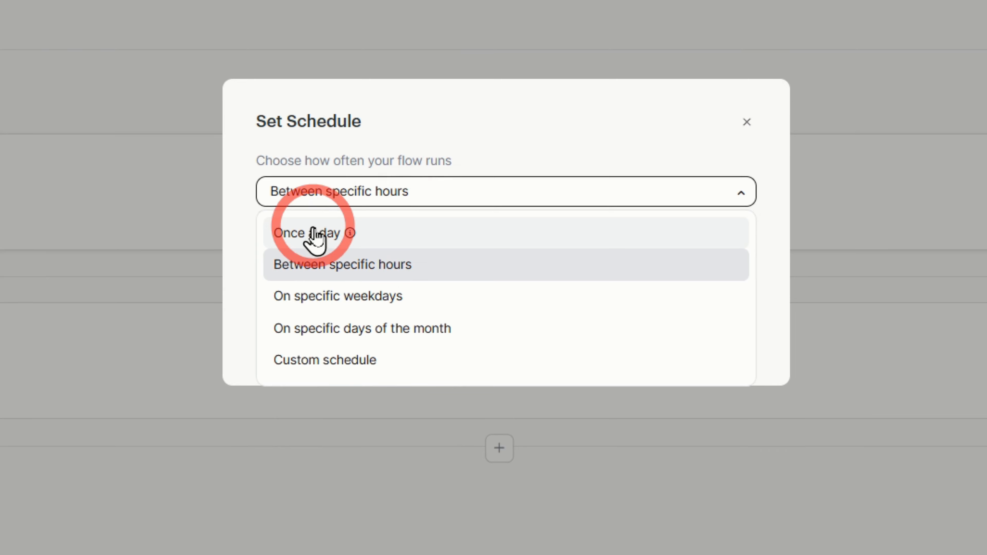
left_click(326, 234)
left_click(317, 283)
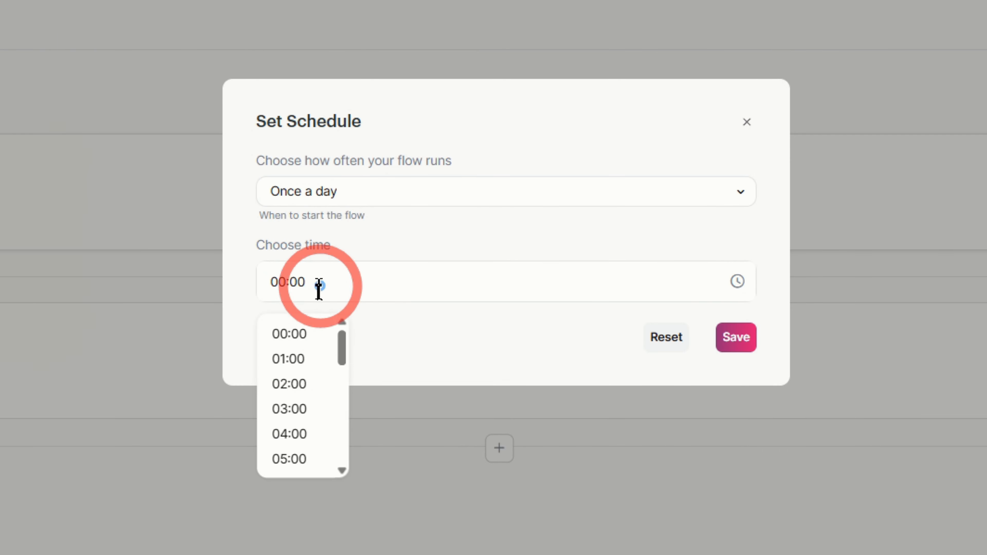
left_click(289, 364)
left_click(736, 337)
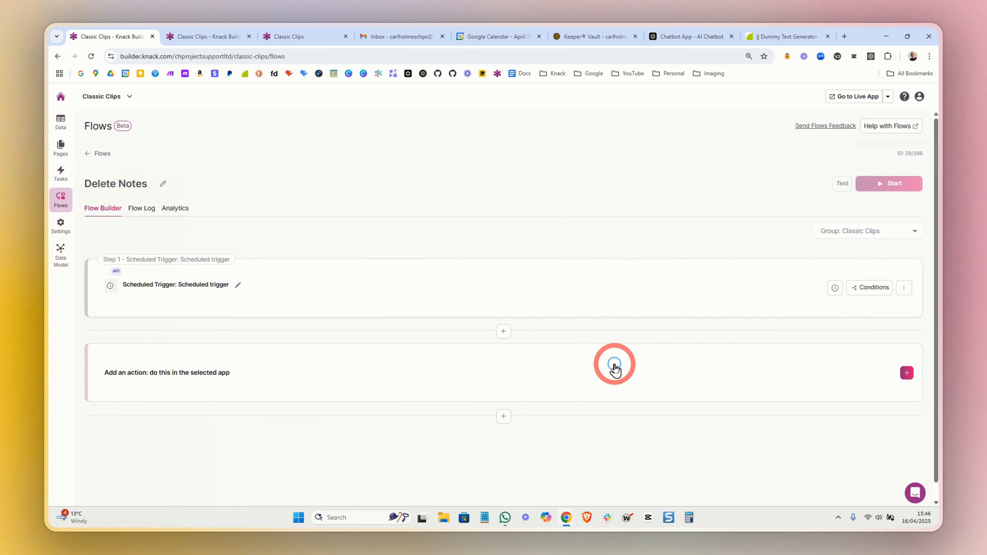
Add a Knack action that performs Search for multiple records.
left_click(495, 372)
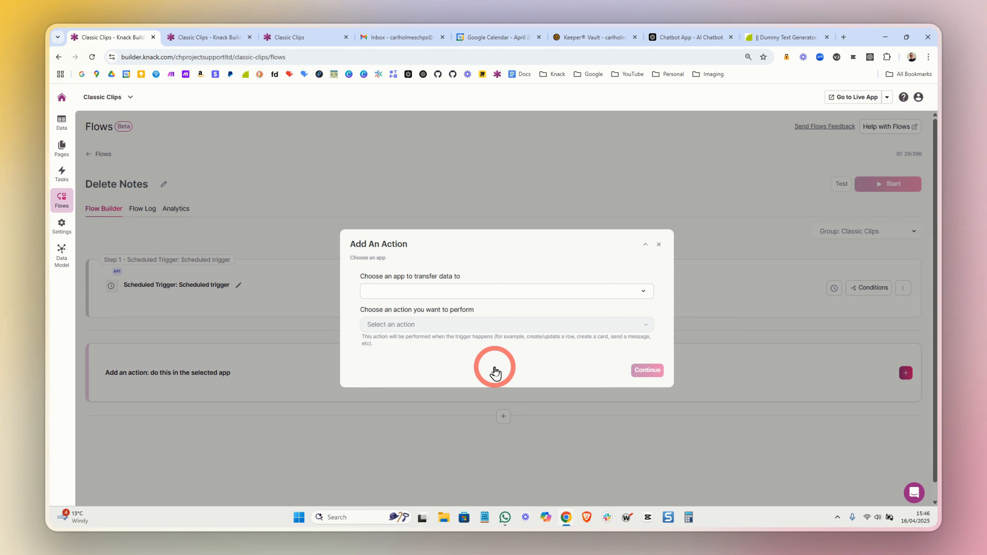
left_click(426, 290)
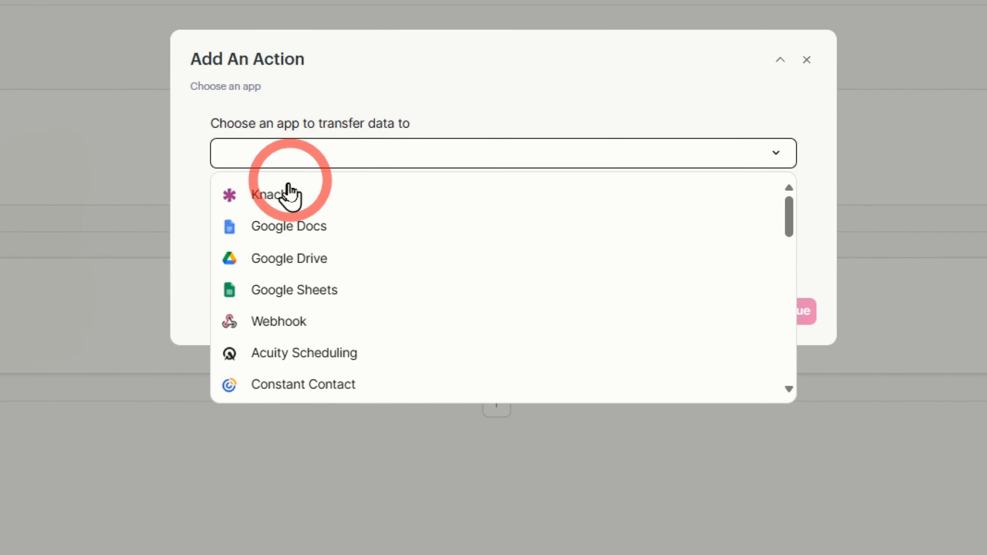
left_click(399, 313)
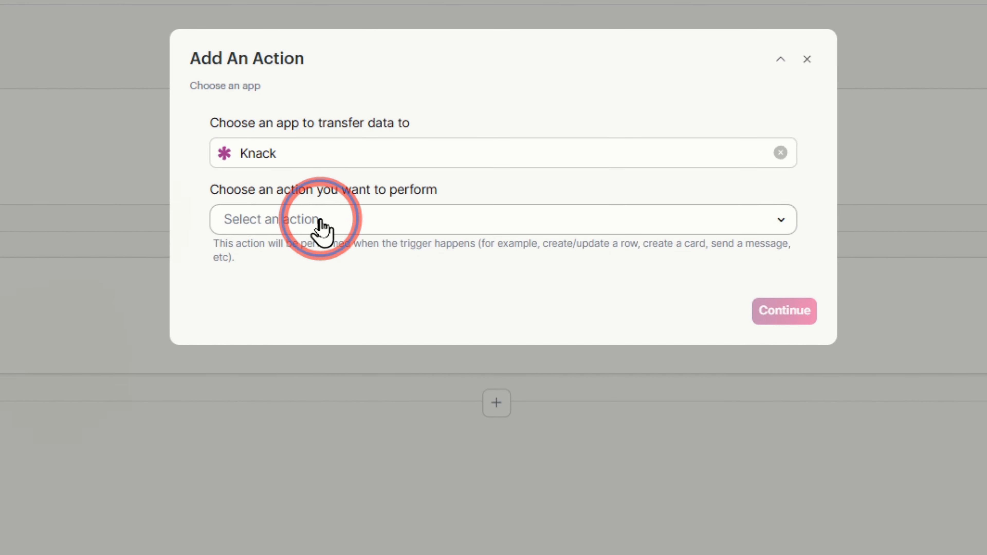
left_click(320, 223)
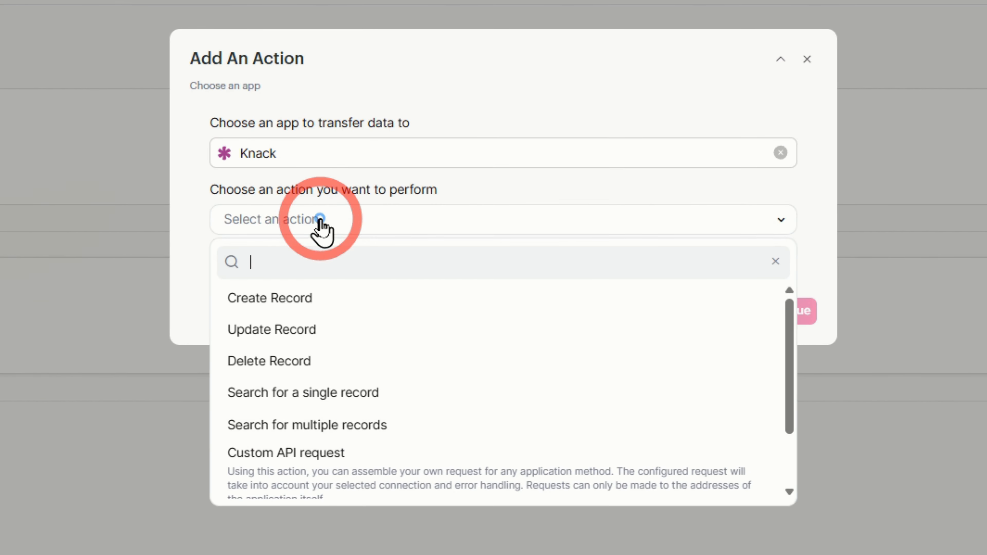
left_click(325, 426)
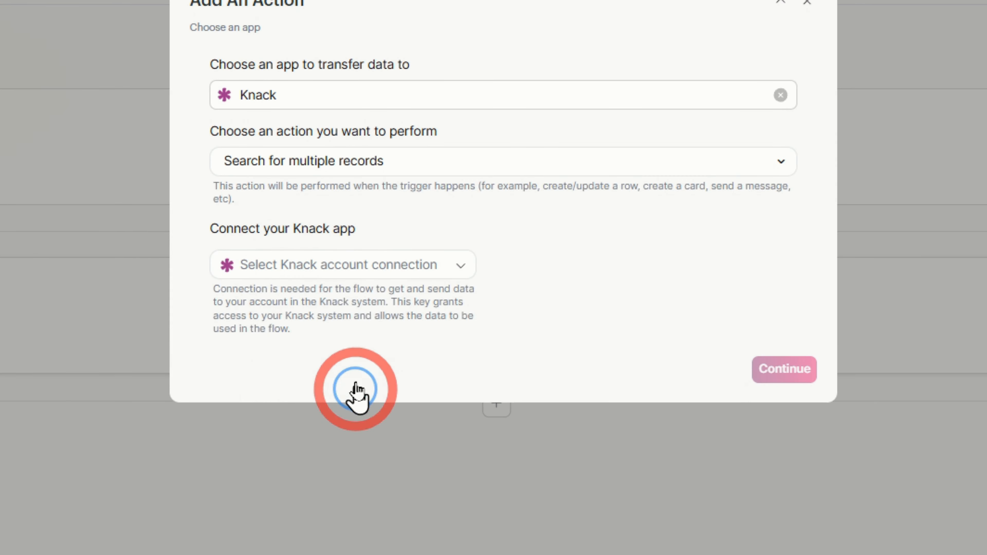
Connect the action to the Classic Clips app and choose the Client Notes table.
left_click(375, 270)
scroll(326, 435, "down", 5)
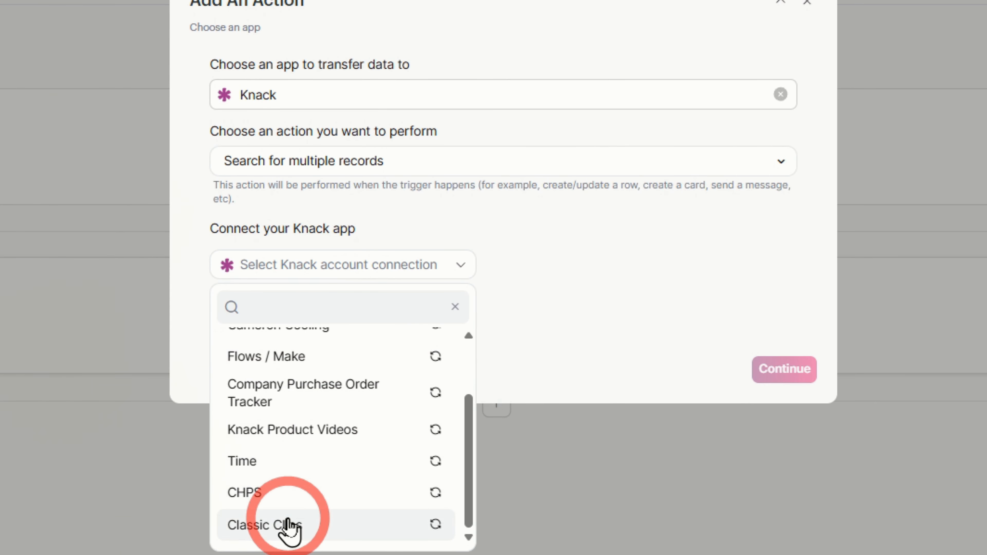
left_click(295, 523)
left_click(311, 374)
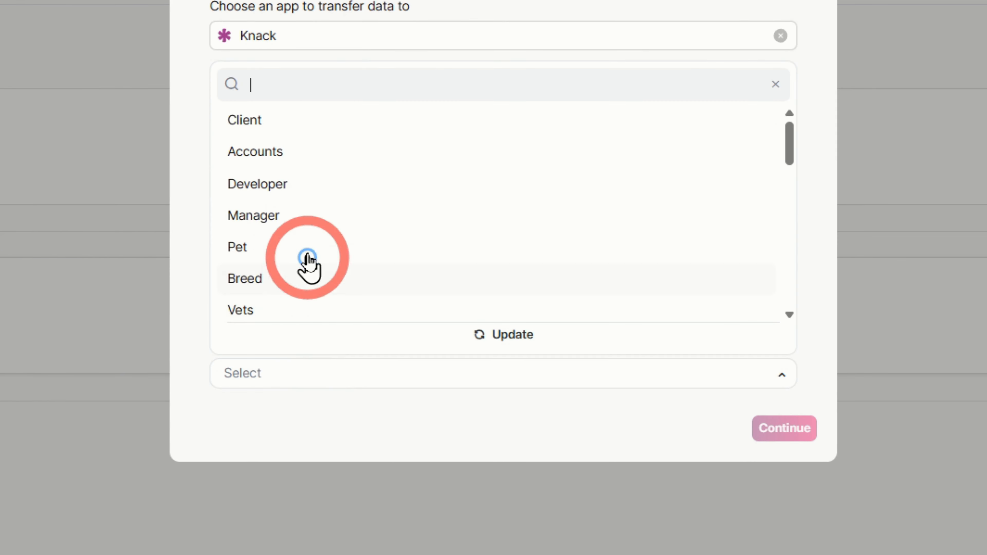
scroll(307, 266, "down", 5)
left_click(293, 305)
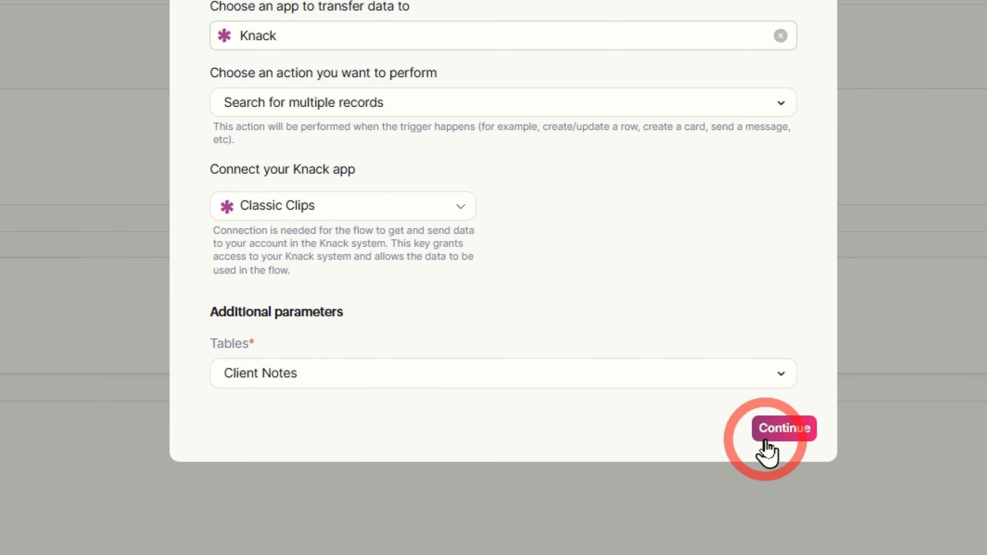
left_click(785, 432)
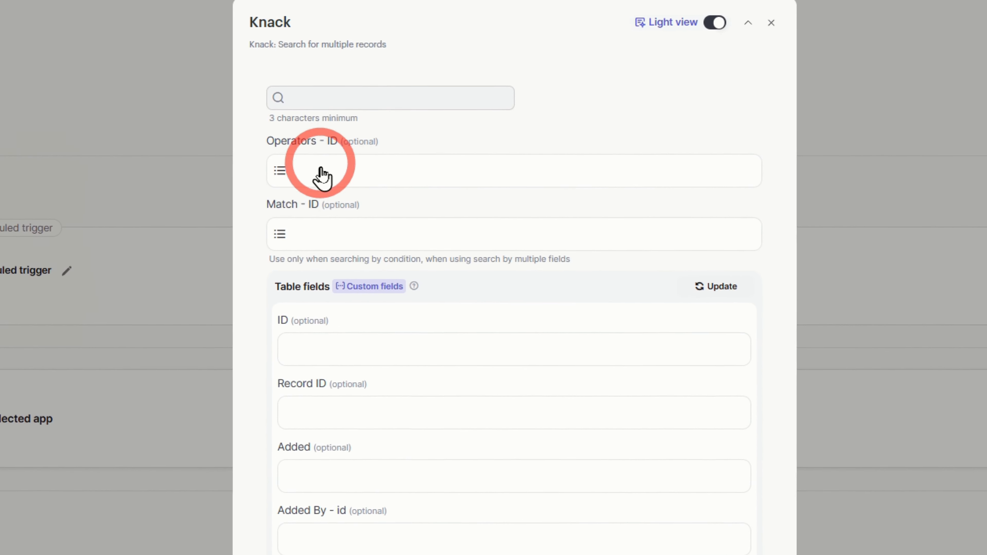
Set the search operator to Is and the Marked for Deletion field to Yes, then save the action.
left_click(389, 232)
left_click(333, 276)
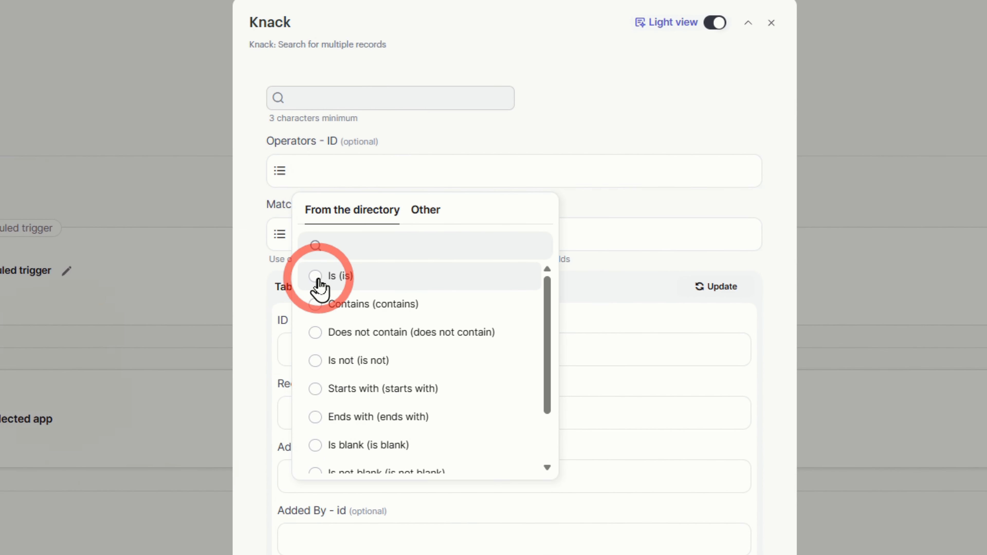
scroll(326, 249, "down", 3)
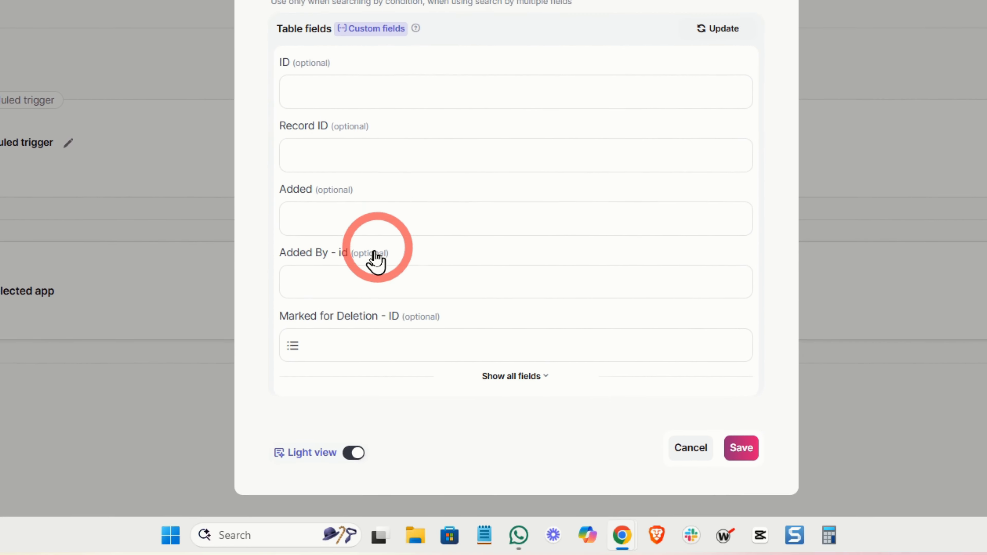
left_click(346, 342)
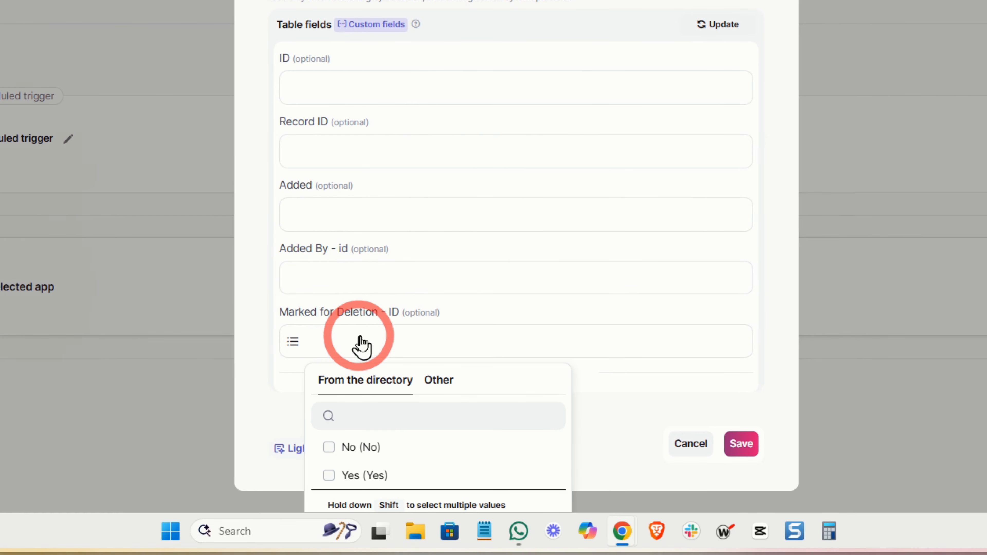
left_click(329, 475)
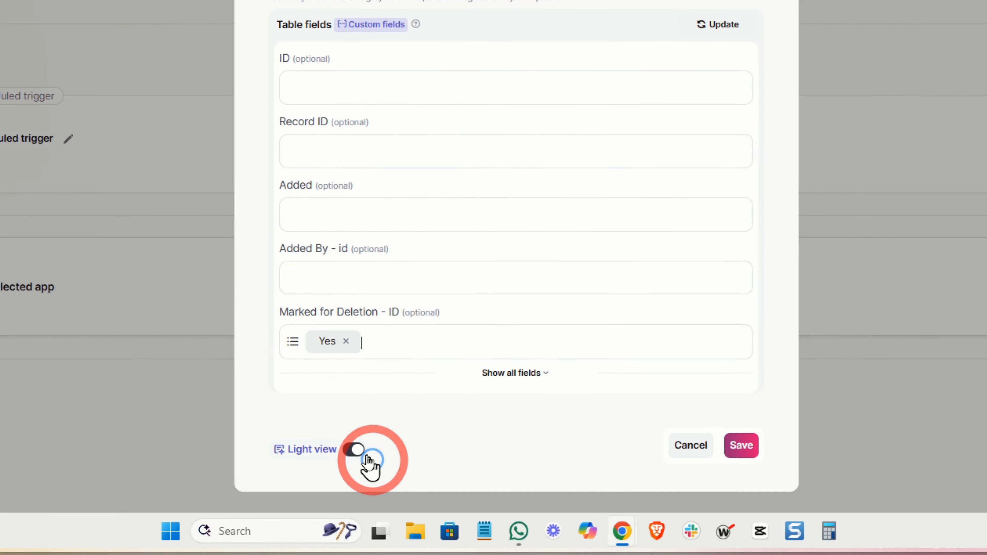
left_click(743, 447)
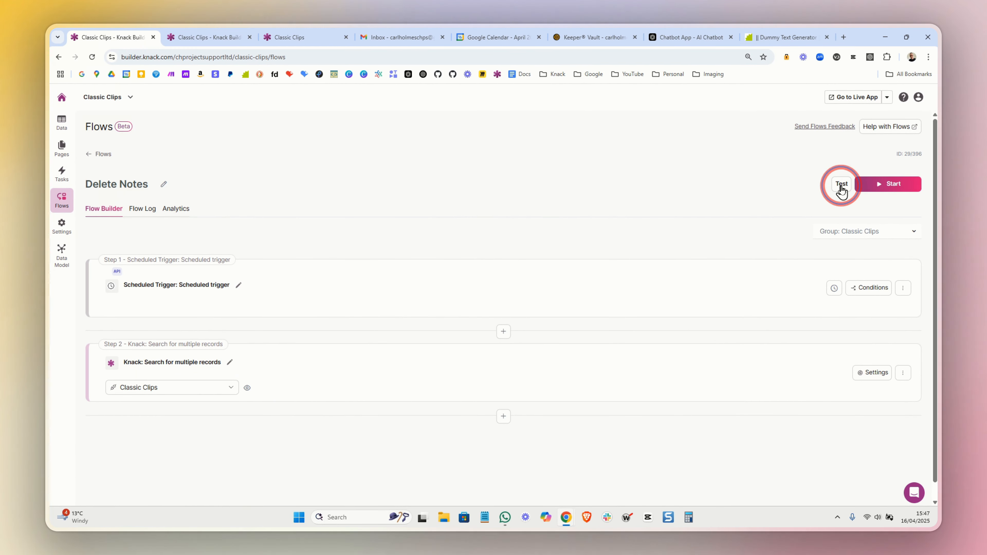
Test the flow and inspect the flow log details of the Search for multiple records step.
left_click(841, 187)
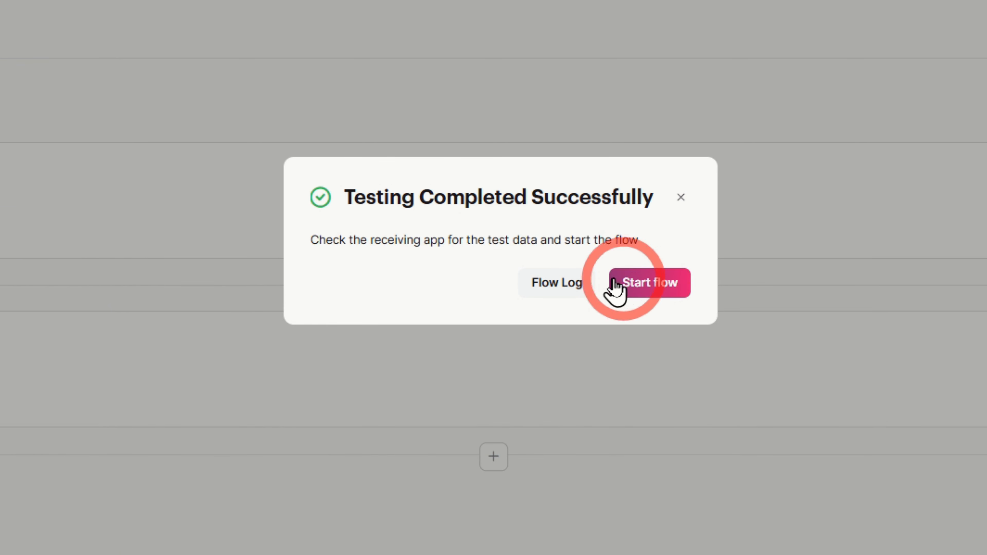
left_click(562, 286)
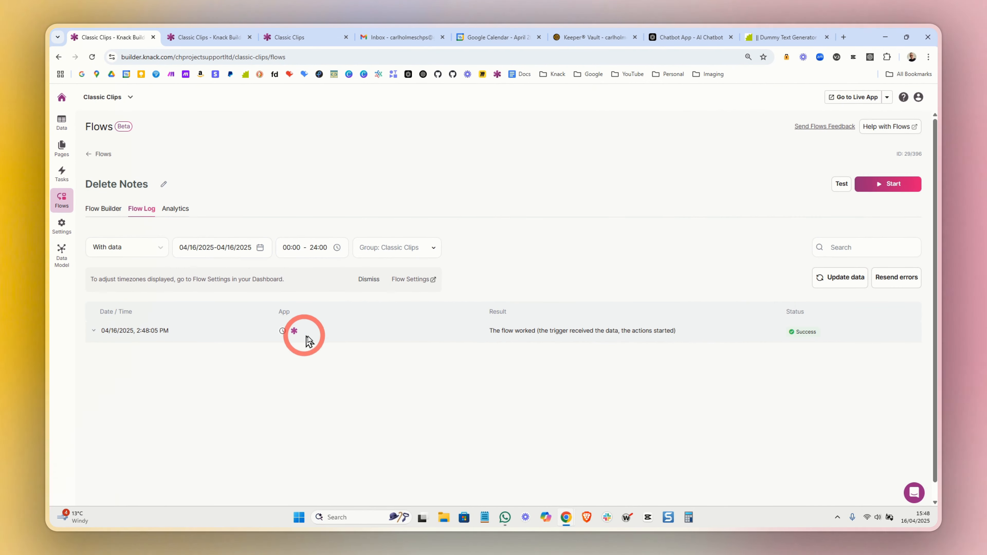
left_click(459, 331)
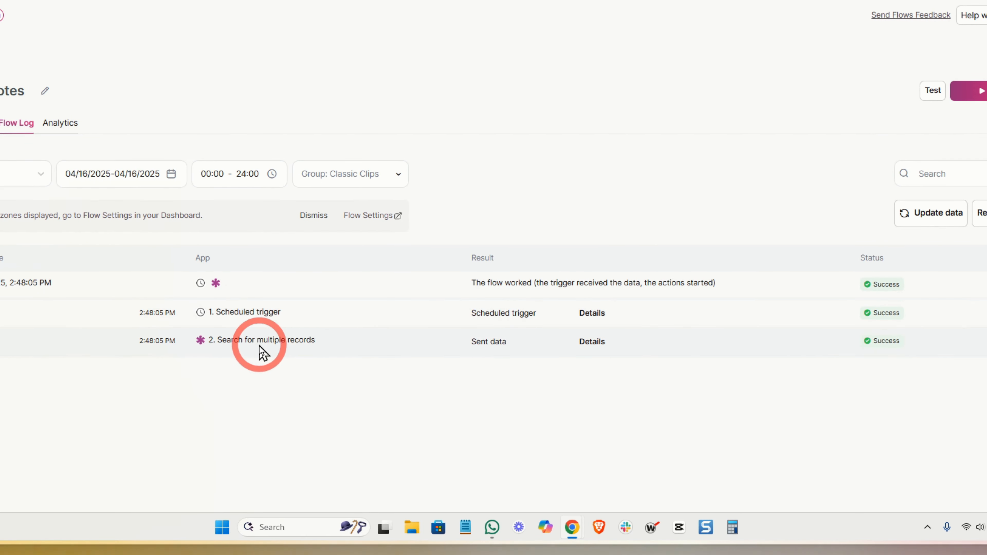
left_click(592, 342)
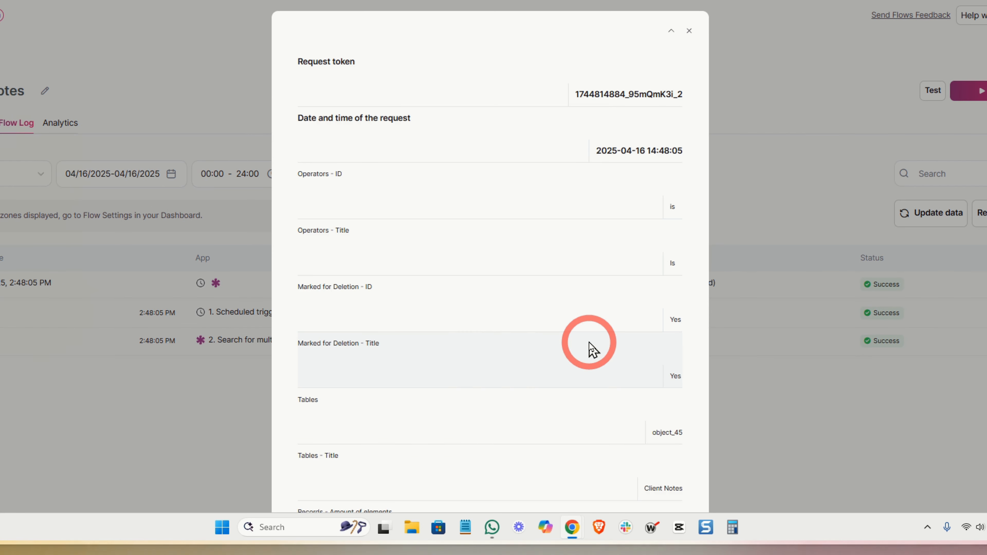
Scroll through the returned records in the search step's log details, then close the details.
scroll(599, 206, "down", 3)
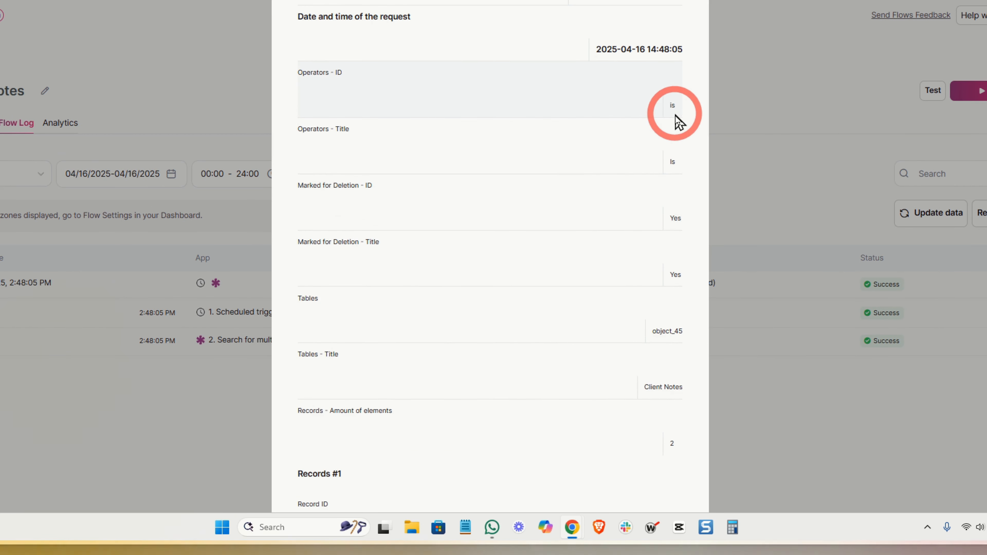
scroll(676, 116, "down", 3)
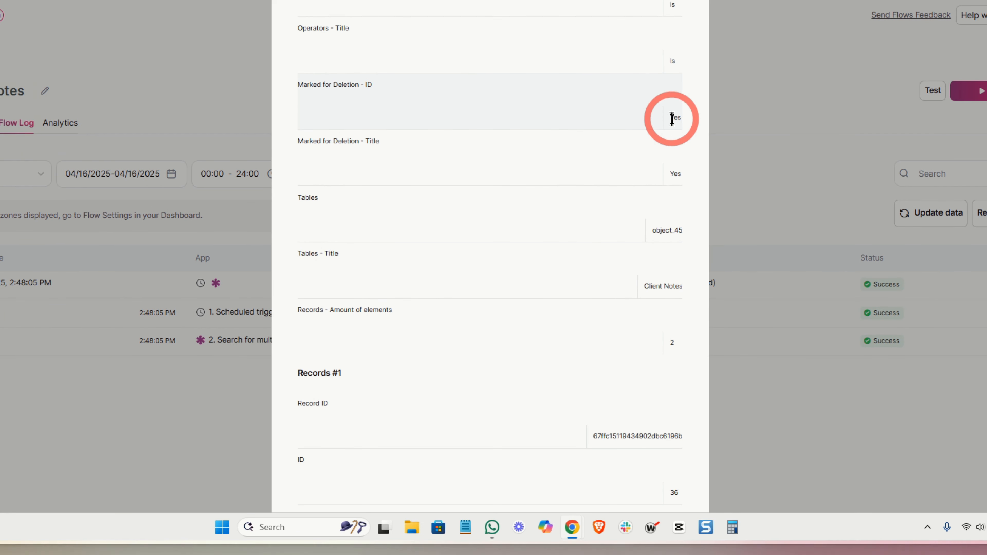
scroll(672, 135, "down", 6)
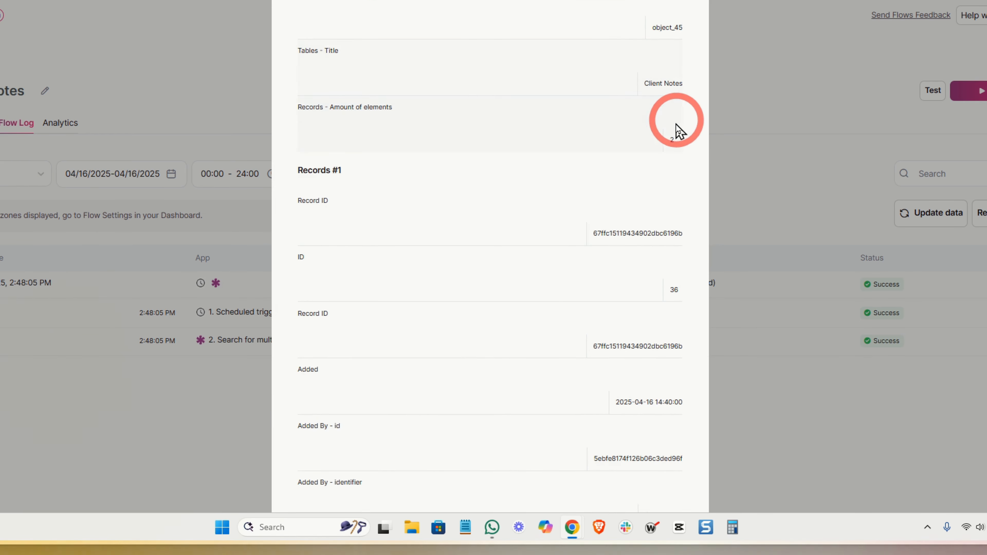
scroll(673, 177, "down", 3)
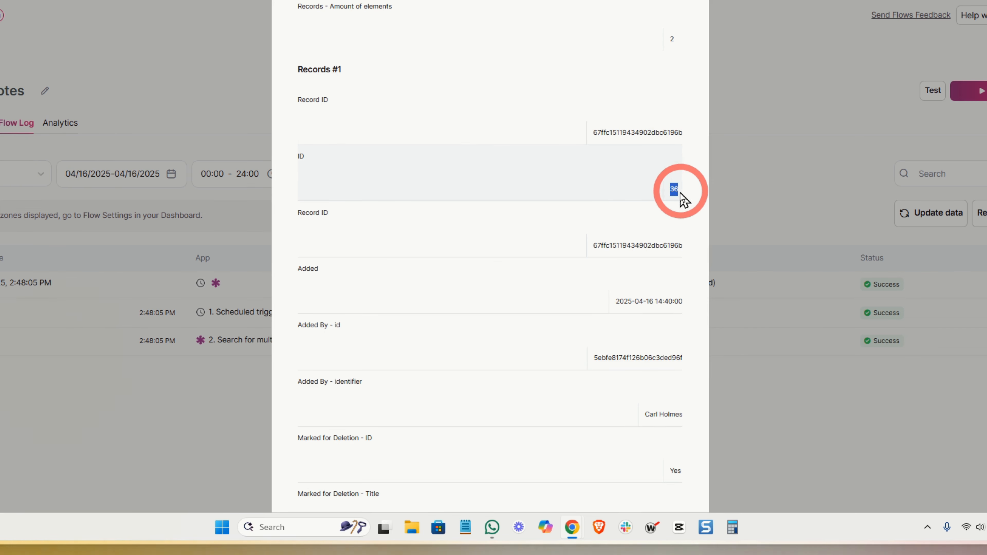
scroll(683, 200, "down", 15)
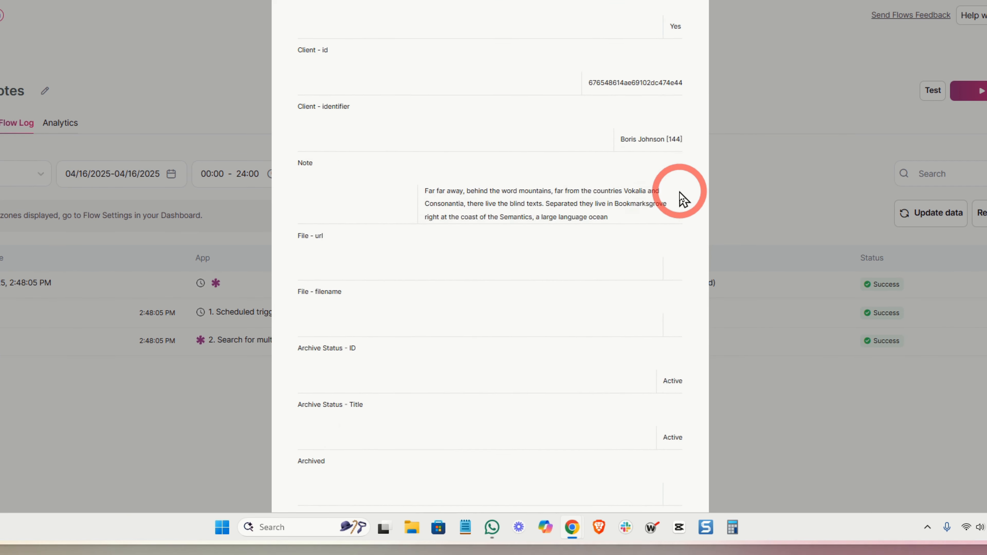
scroll(683, 200, "down", 9)
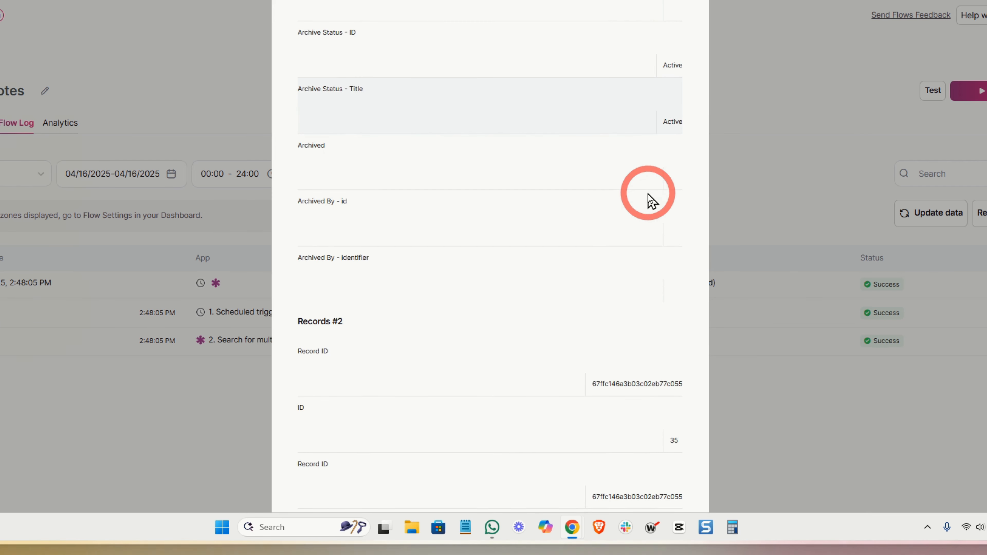
scroll(648, 194, "down", 6)
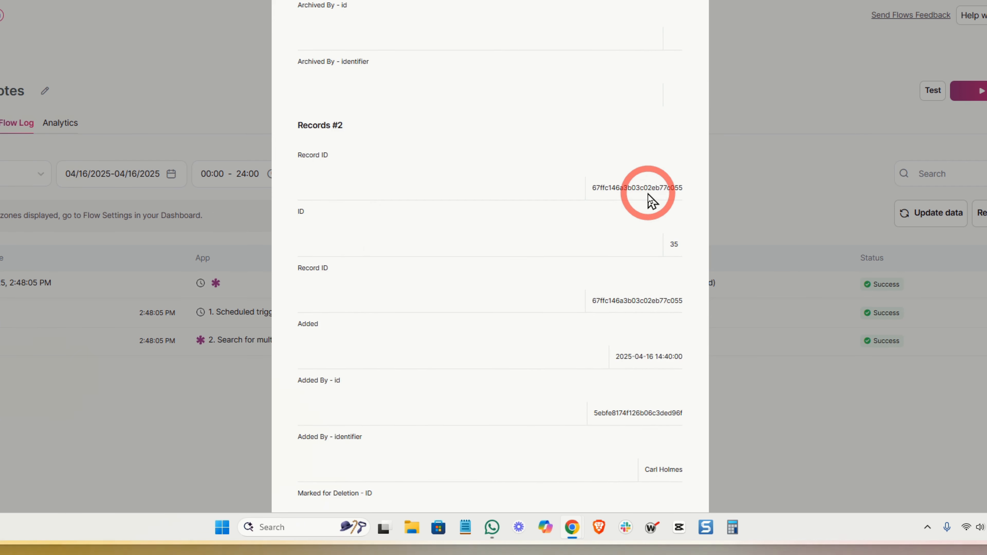
left_click(674, 244)
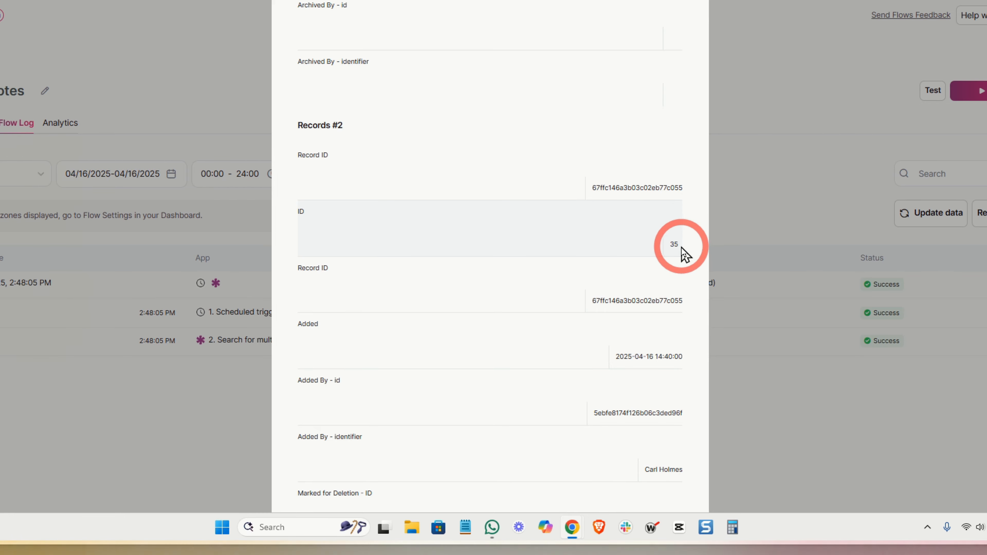
scroll(657, 255, "down", 15)
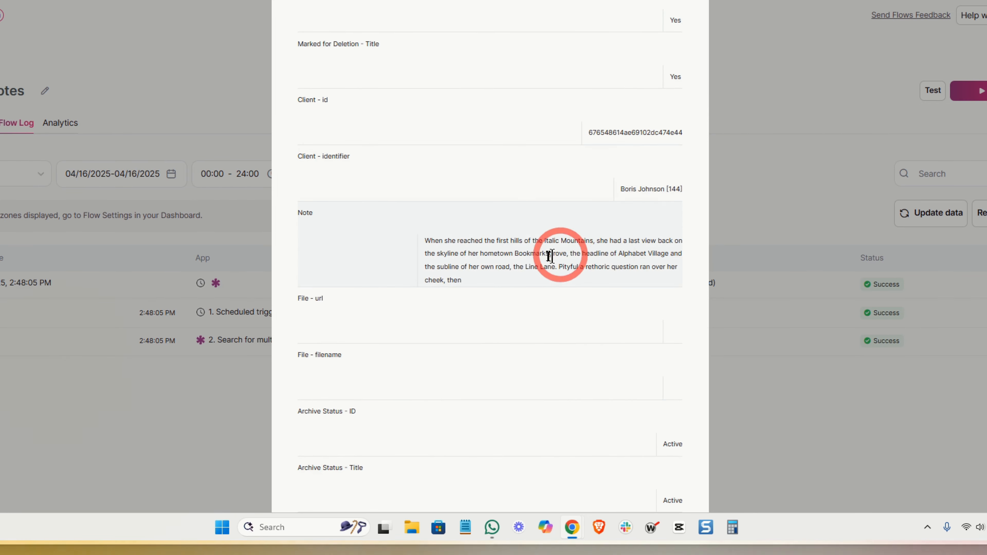
key("Escape")
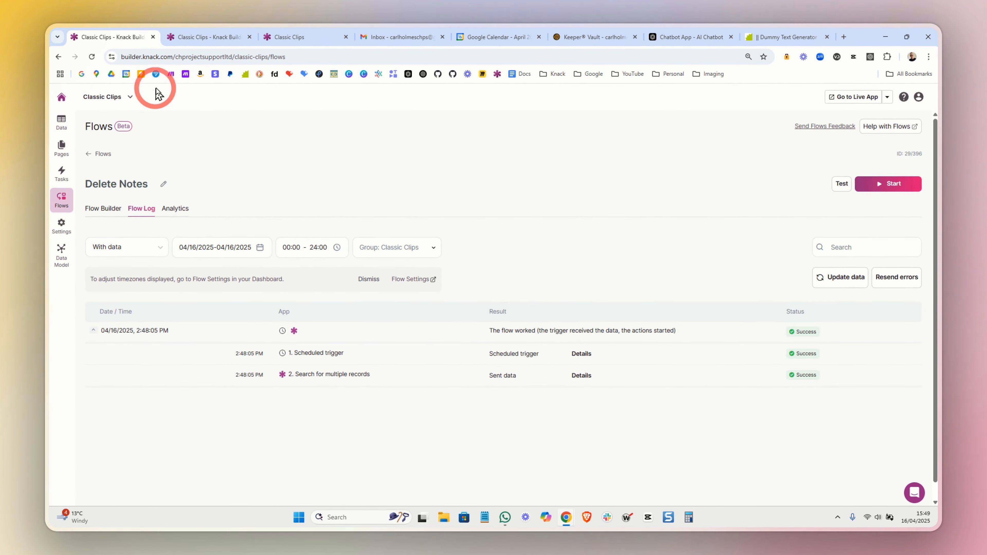
Check the Client Notes table's records and their Marked for Deletion values.
left_click(62, 127)
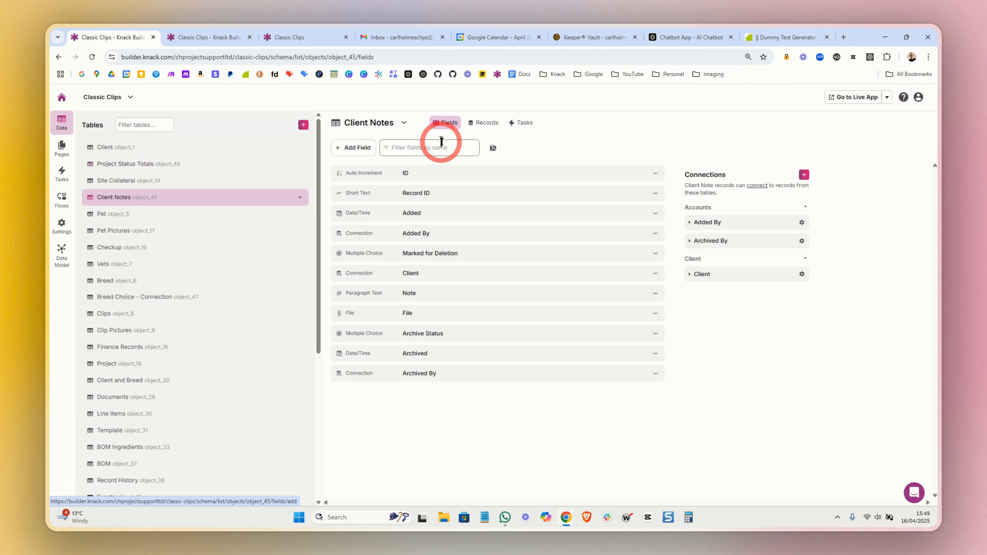
left_click(498, 129)
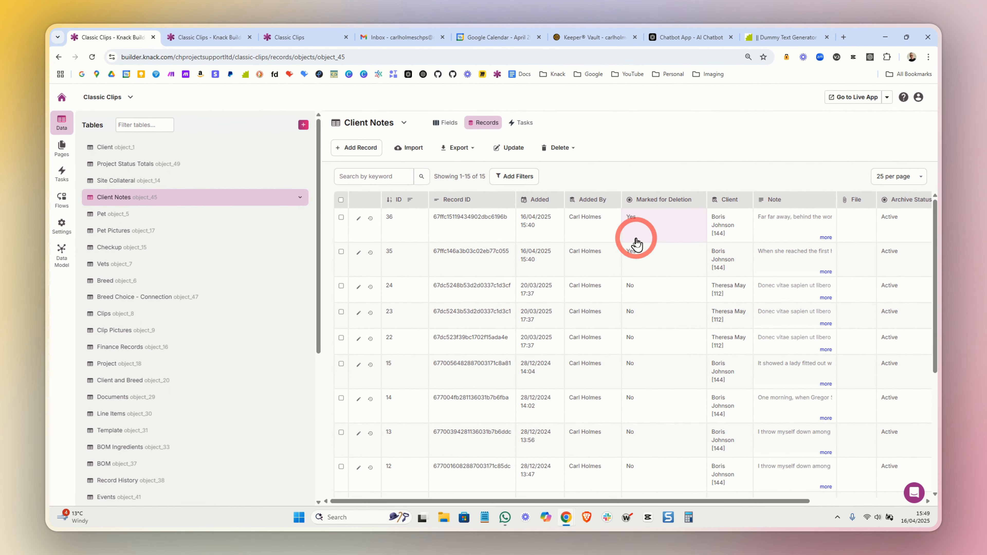
Reopen the Delete Notes flow and add an Iterator tool step after the search step.
left_click(73, 206)
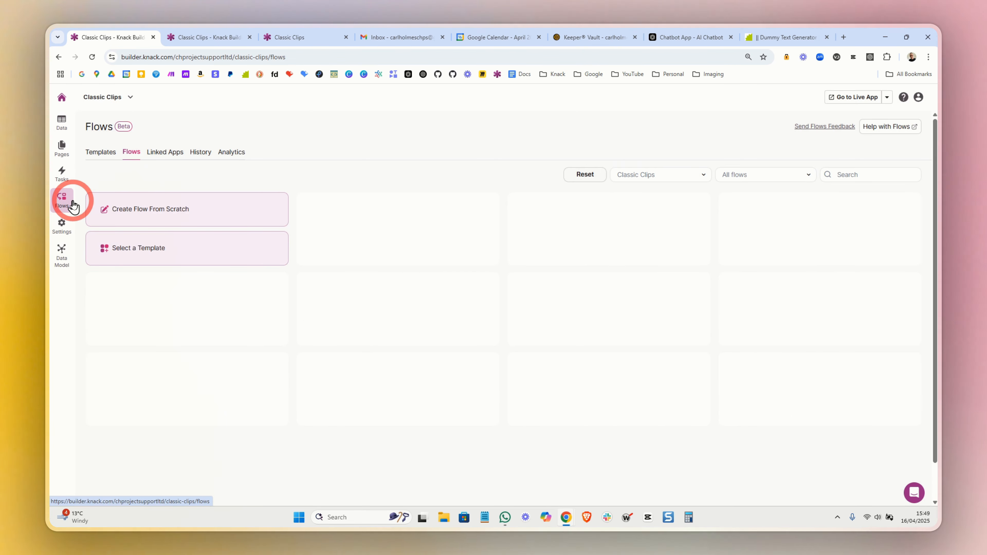
left_click(258, 213)
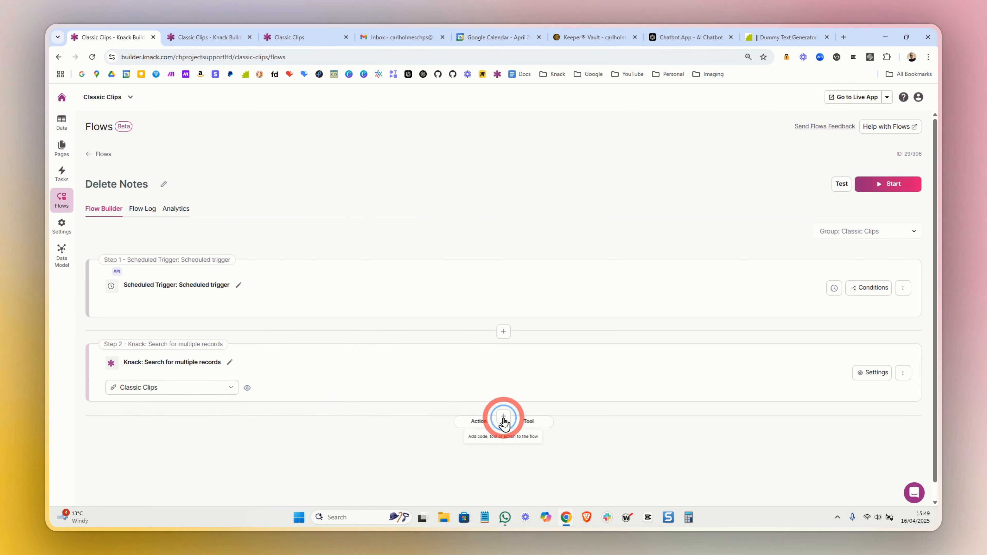
left_click(529, 421)
scroll(490, 328, "down", 4)
scroll(490, 328, "down", 8)
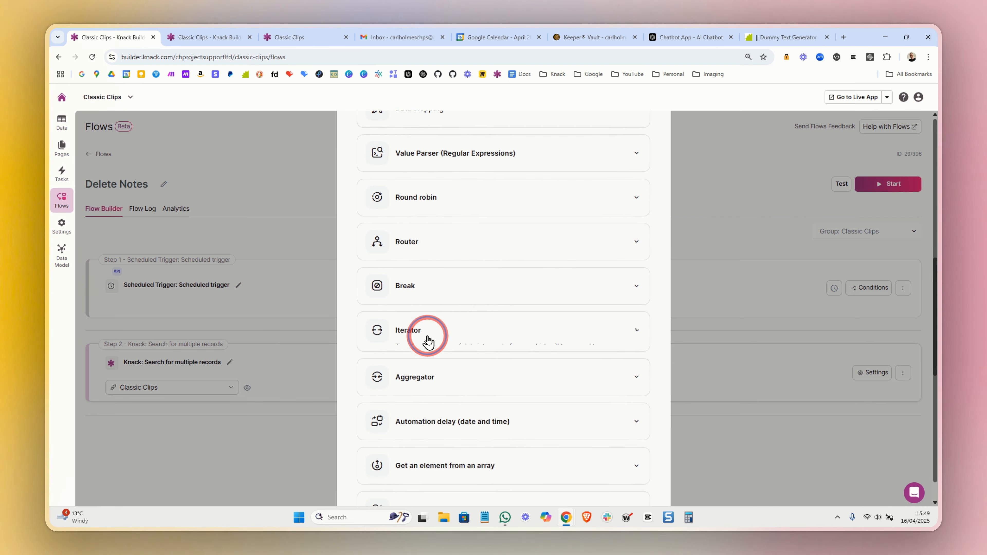
left_click(428, 384)
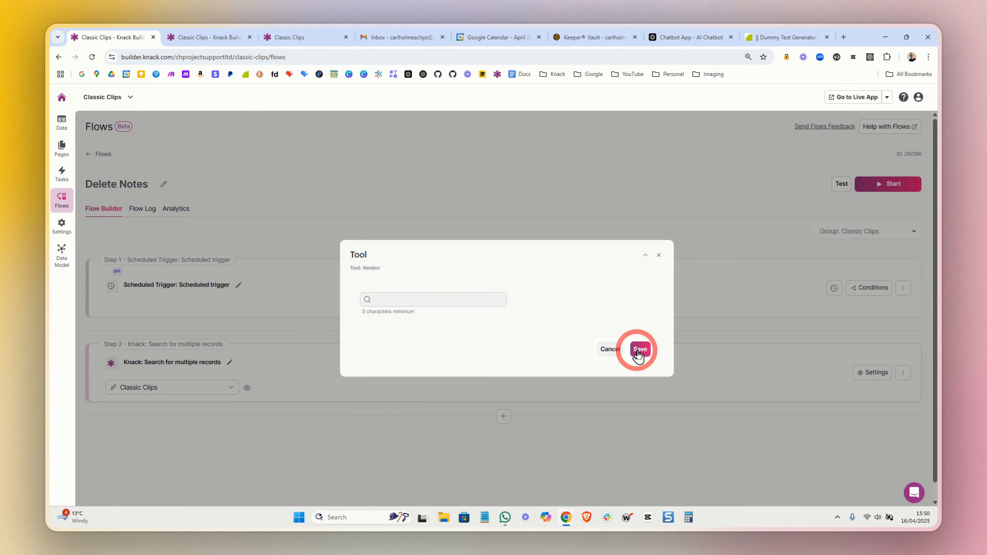
left_click(640, 349)
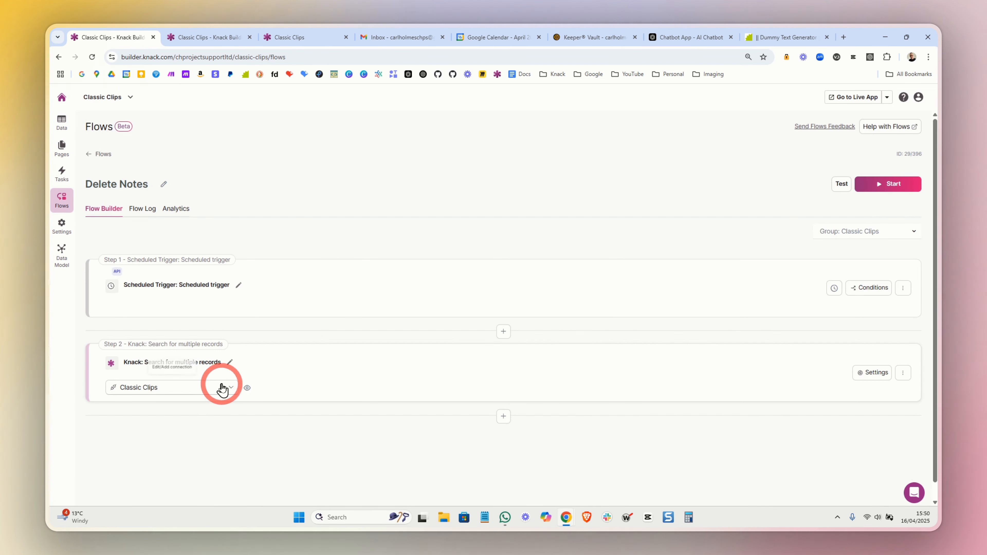
Set the Iterator's Row to Search for multiple records - Records and save it.
left_click(128, 456)
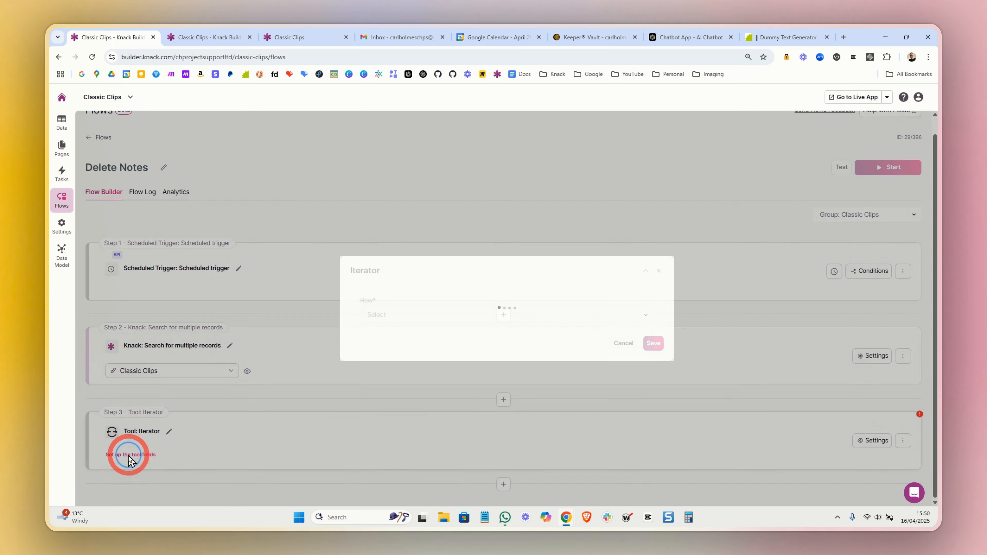
left_click(455, 327)
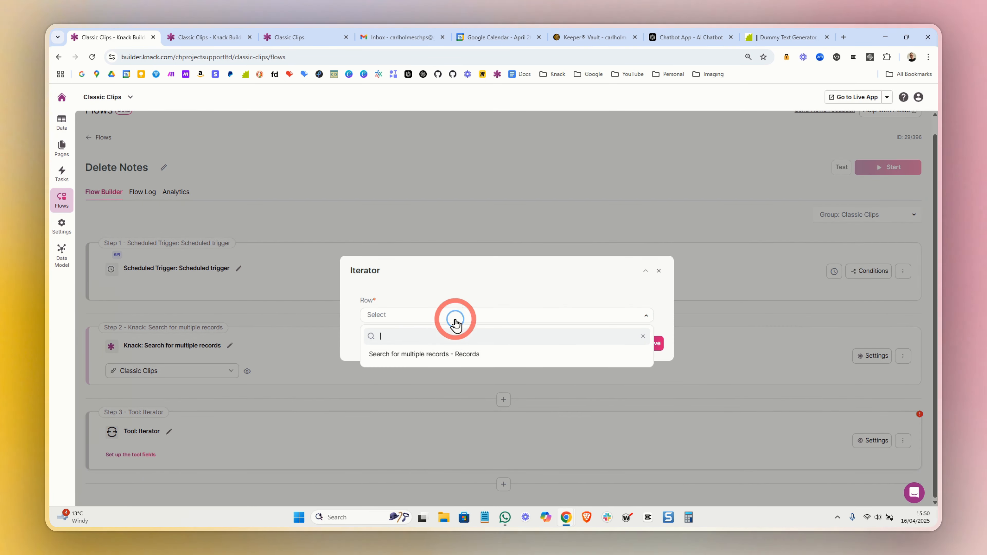
left_click(457, 357)
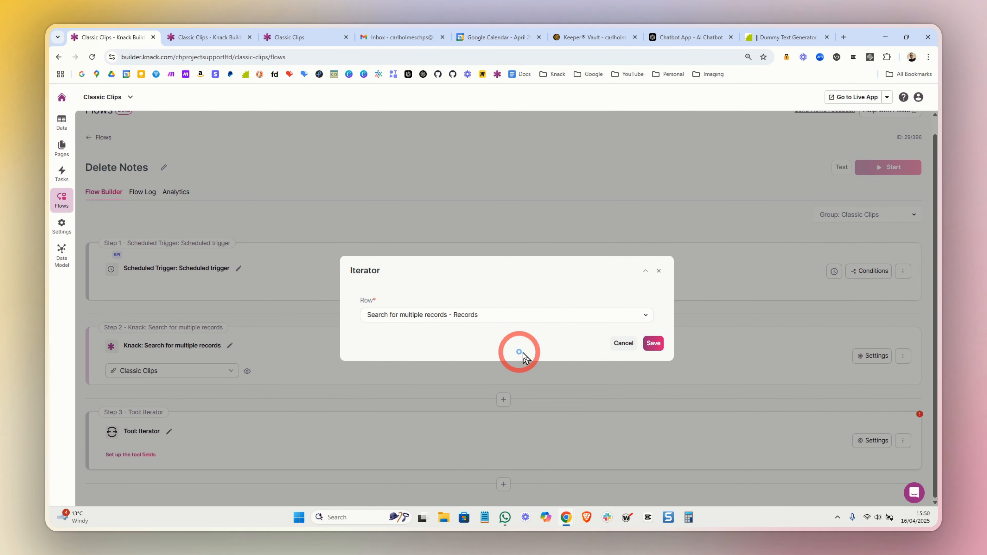
left_click(650, 343)
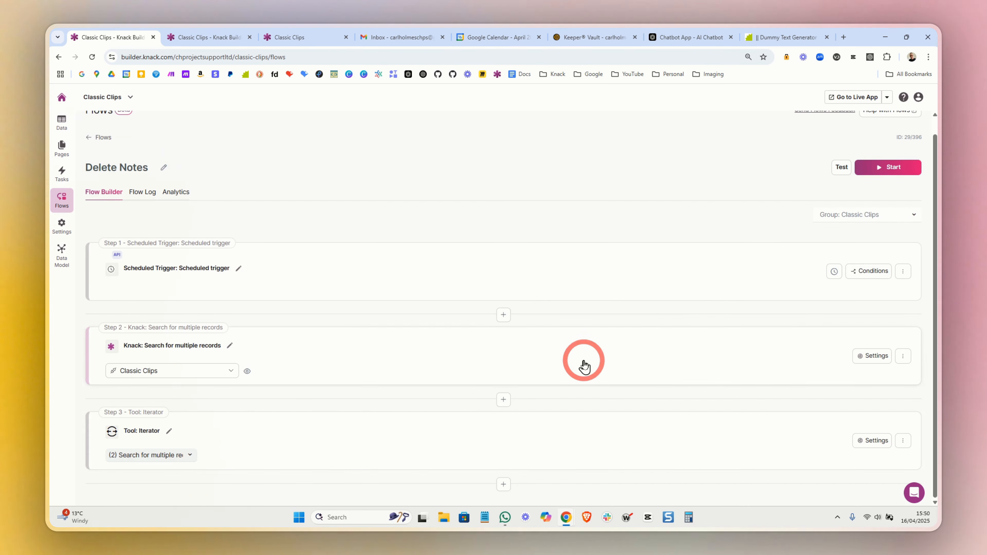
Add a Knack action after the Iterator that performs Delete Record.
left_click(504, 484)
left_click(474, 478)
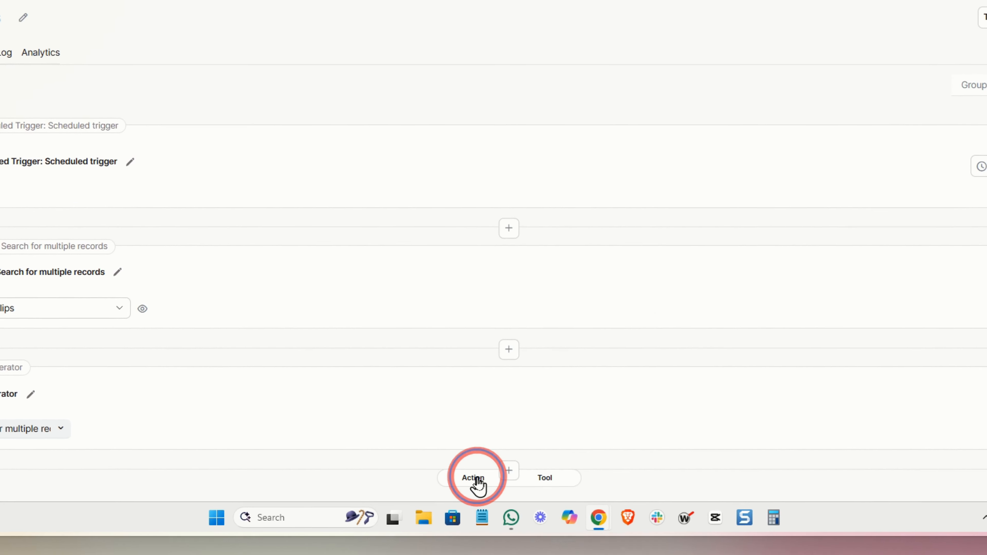
left_click(399, 201)
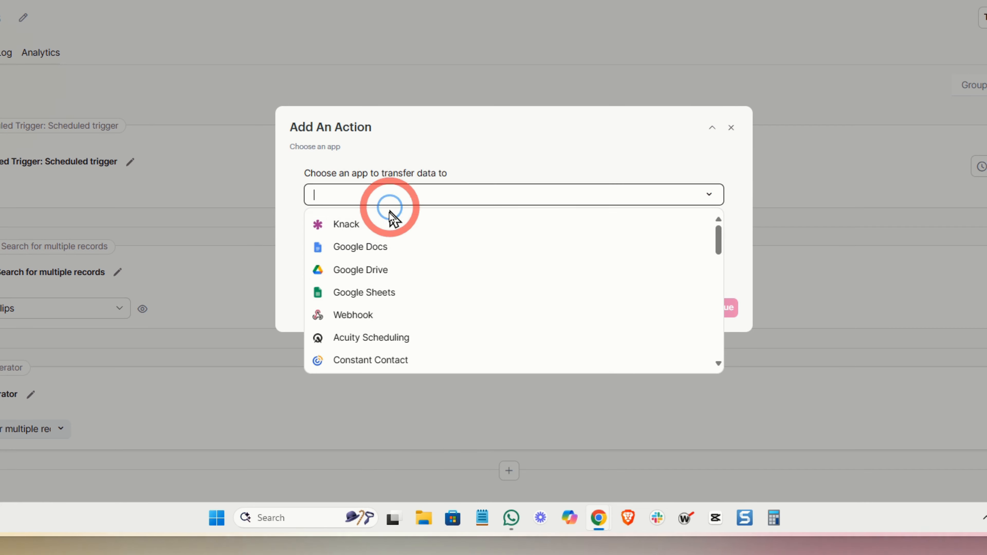
left_click(381, 227)
left_click(437, 248)
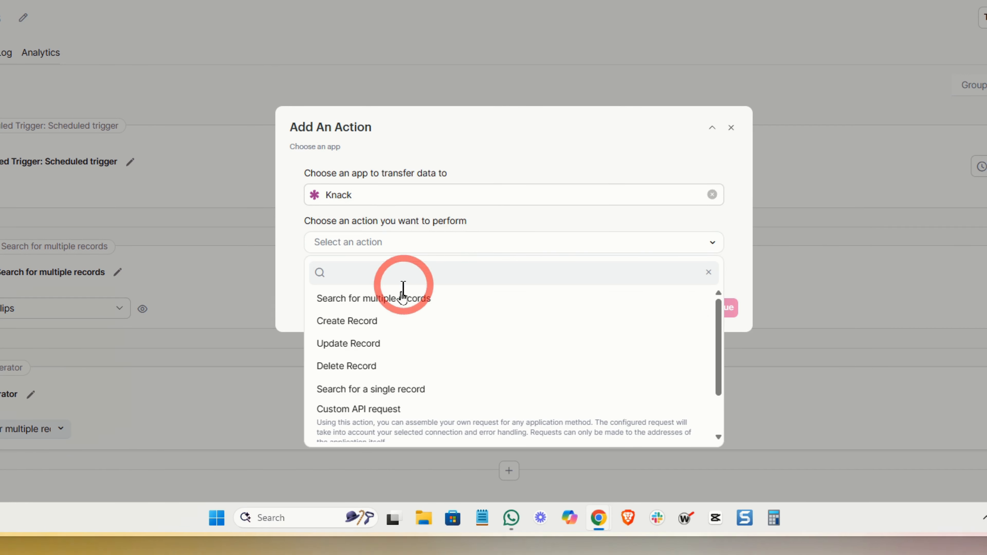
left_click(383, 366)
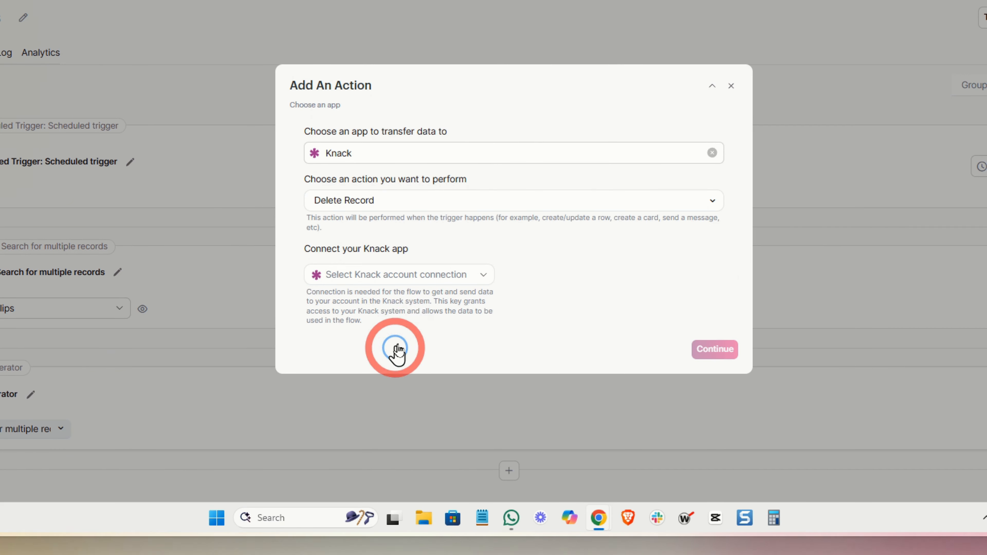
Connect the Delete Record action to the Classic Clips app, choose the Client Notes table and continue.
left_click(435, 288)
scroll(408, 370, "down", 2)
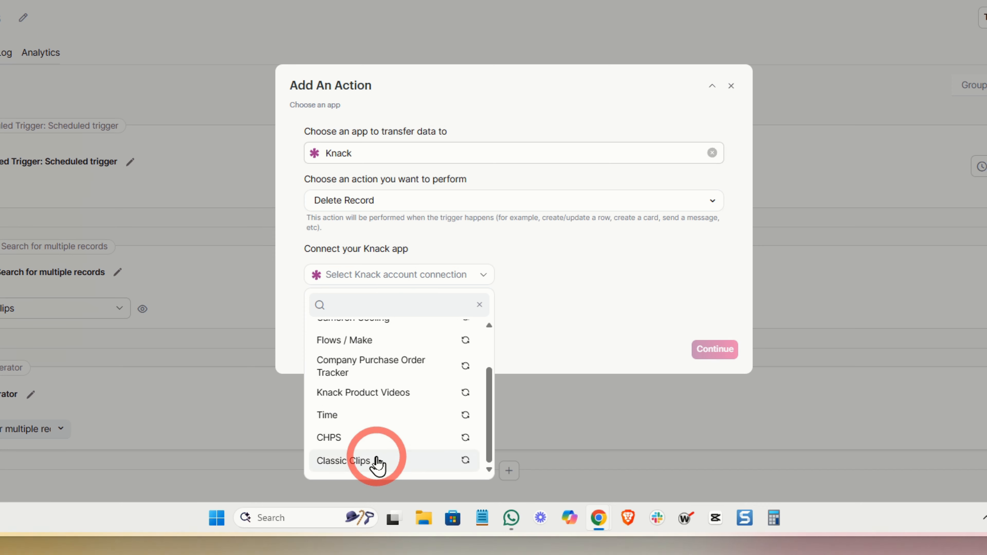
left_click(377, 463)
left_click(430, 352)
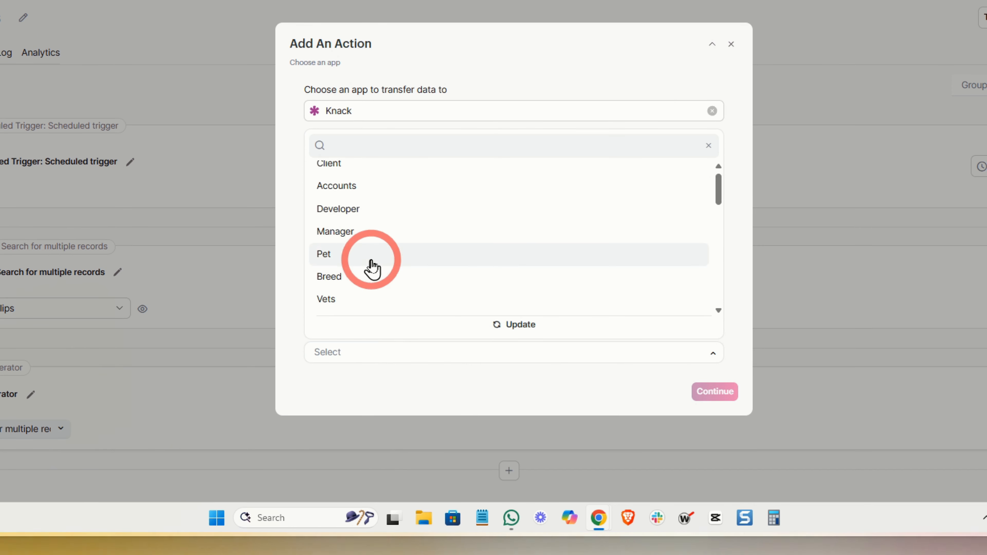
scroll(373, 269, "down", 5)
left_click(366, 302)
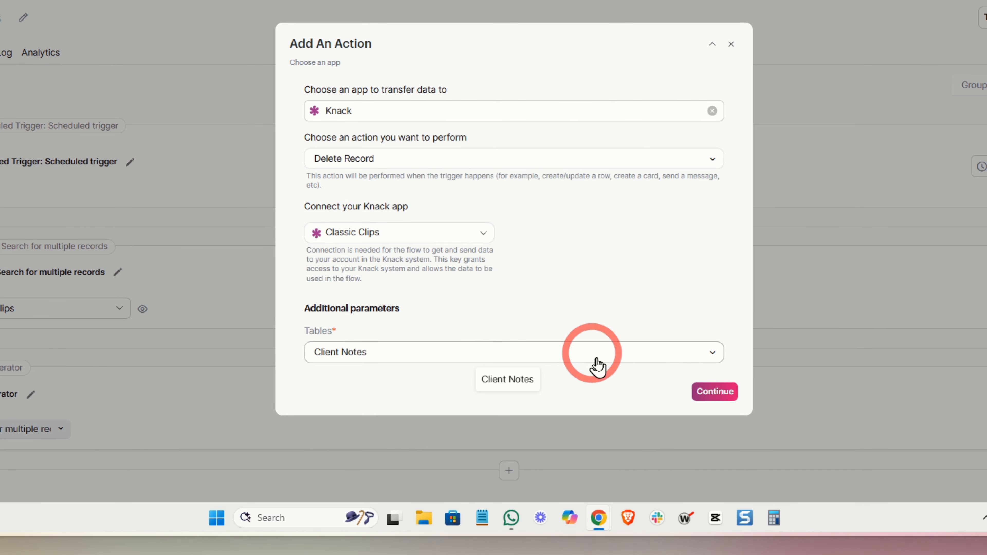
left_click(706, 394)
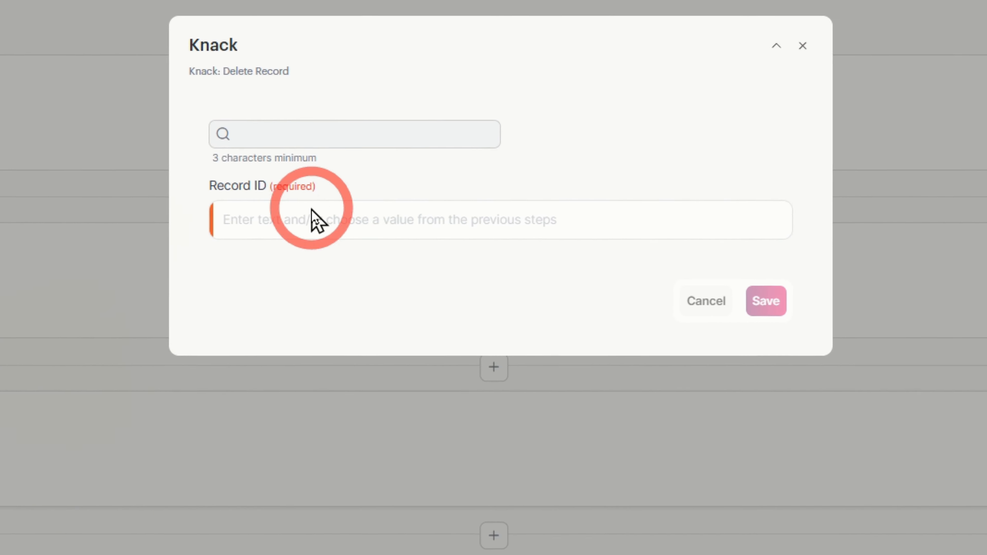
Map the action's Record ID field to the Iterator's Record ID value.
left_click(413, 325)
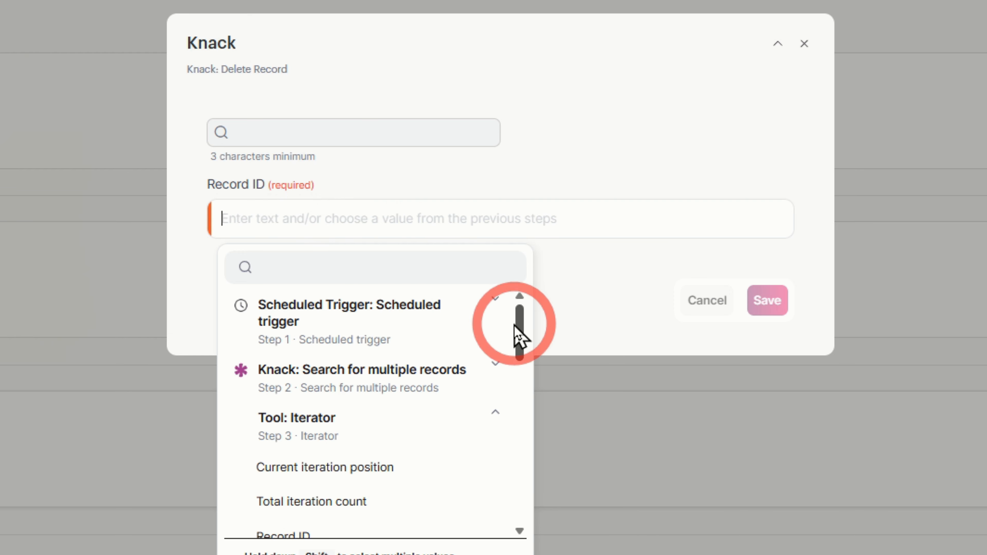
left_click_drag(521, 344, 503, 353)
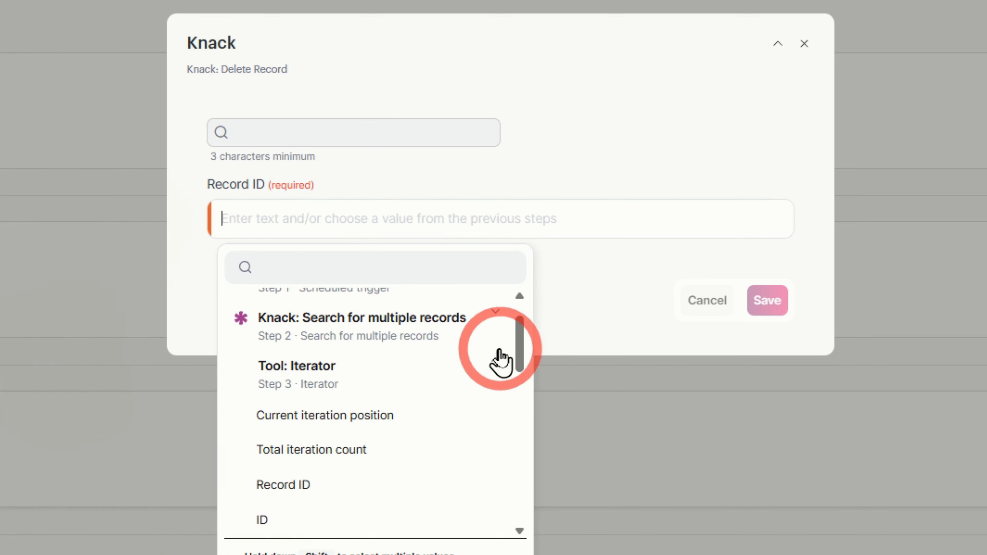
left_click(498, 355)
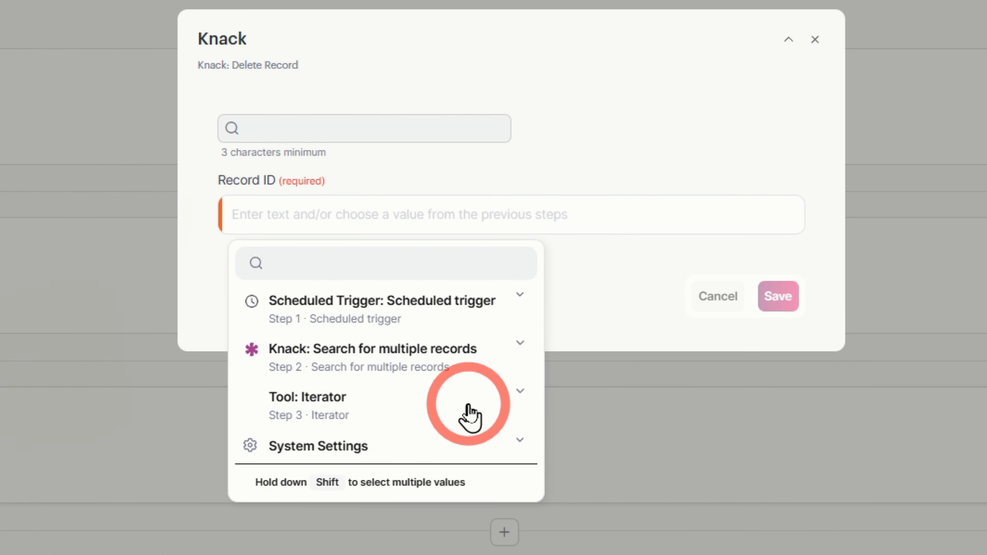
left_click(523, 401)
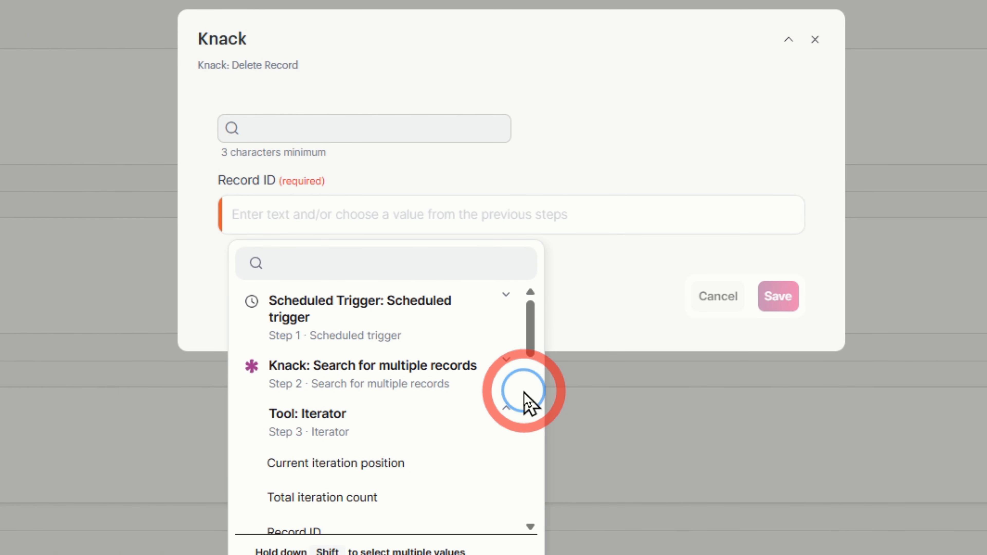
left_click_drag(536, 347, 531, 388)
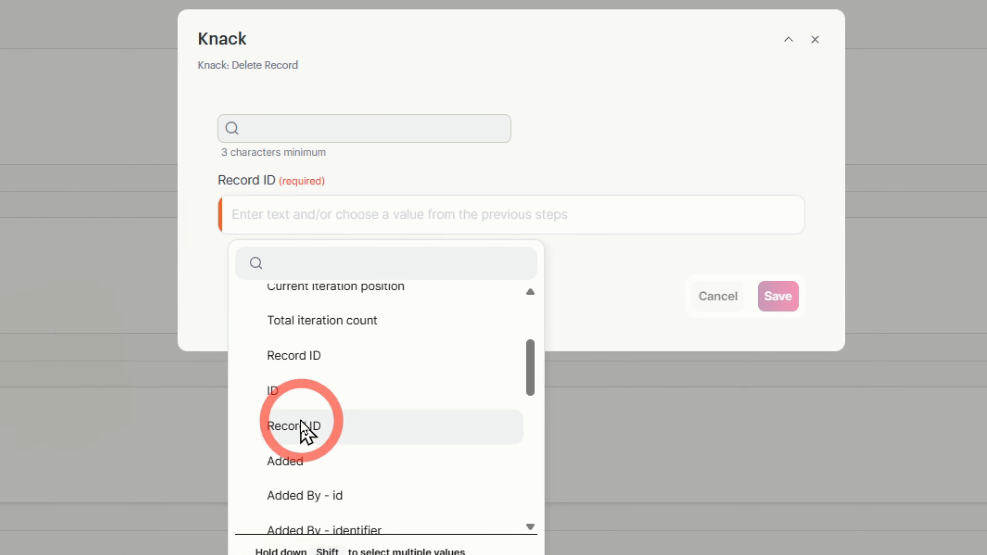
left_click(294, 362)
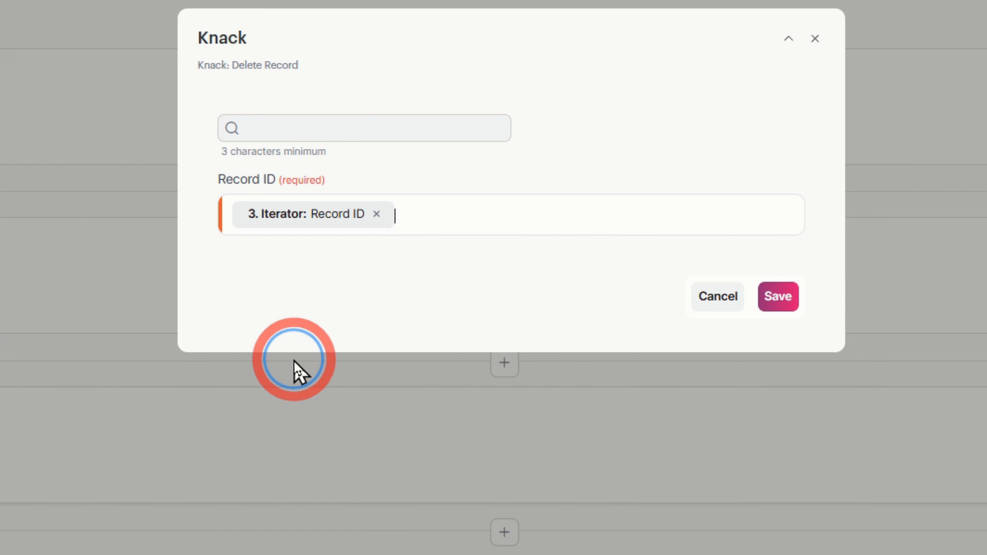
Save the Delete Record action's settings and run a test of the flow.
left_click(777, 302)
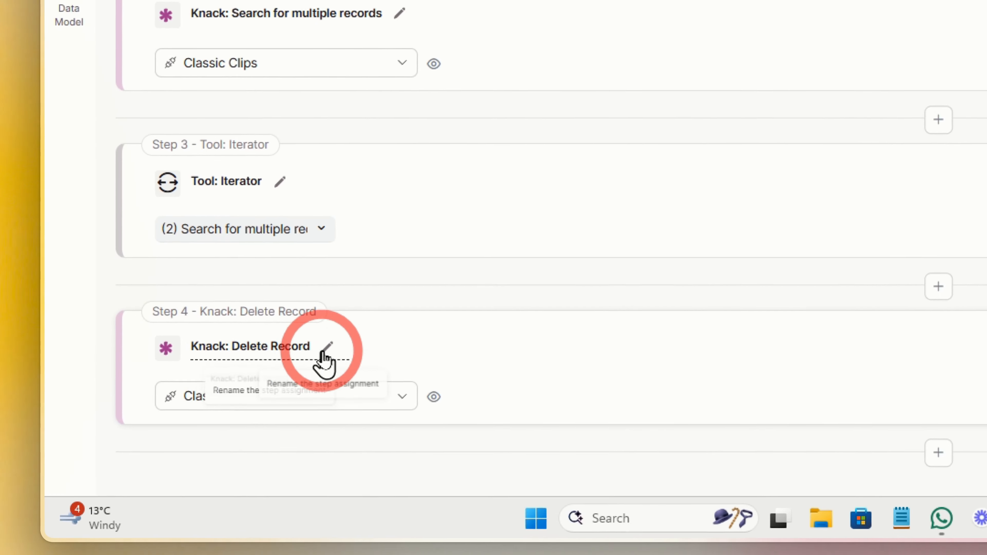
left_click(274, 348)
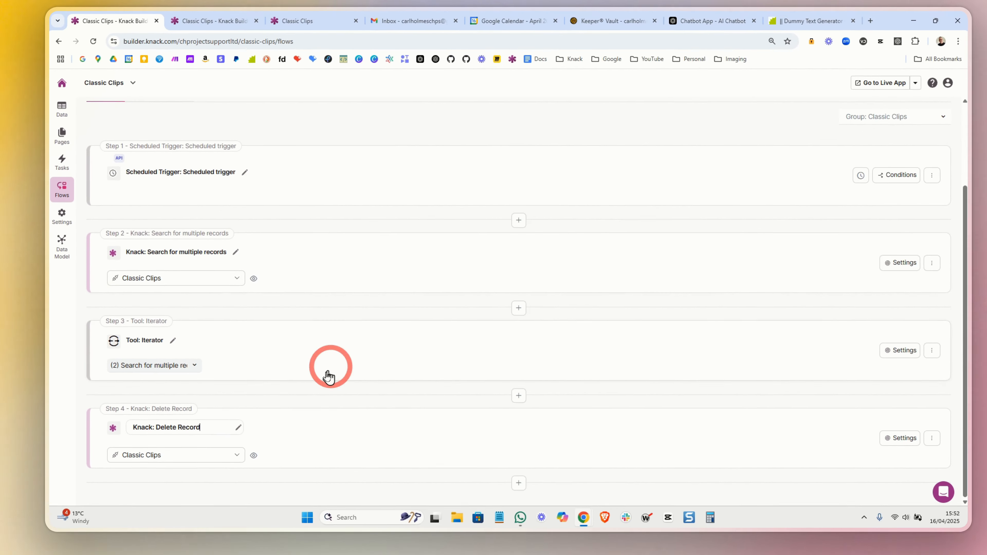
left_click(334, 393)
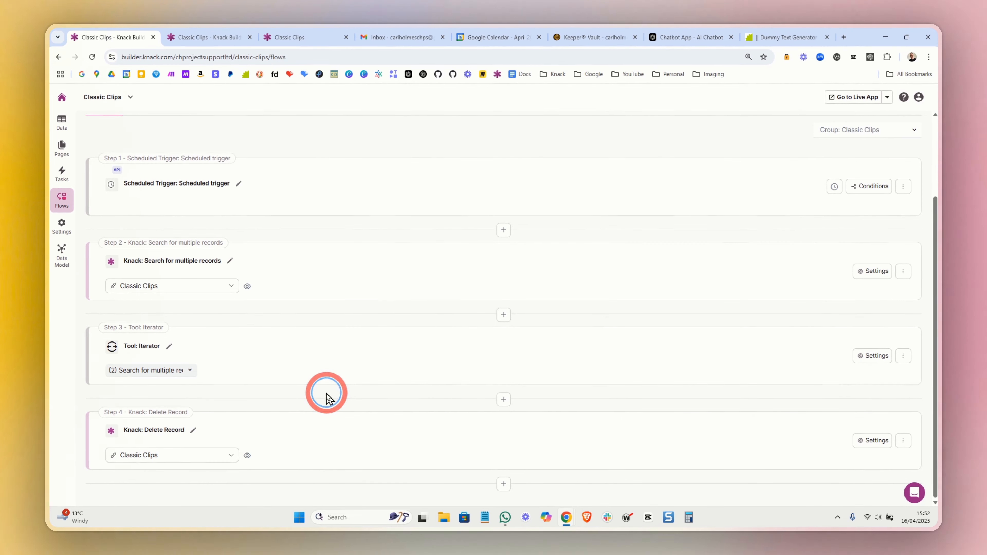
scroll(691, 273, "up", 3)
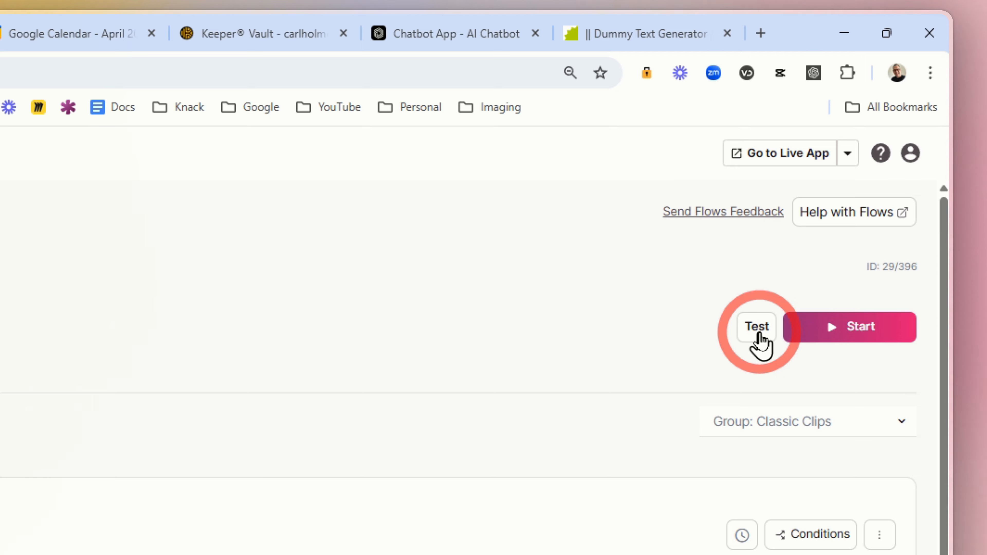
left_click(758, 335)
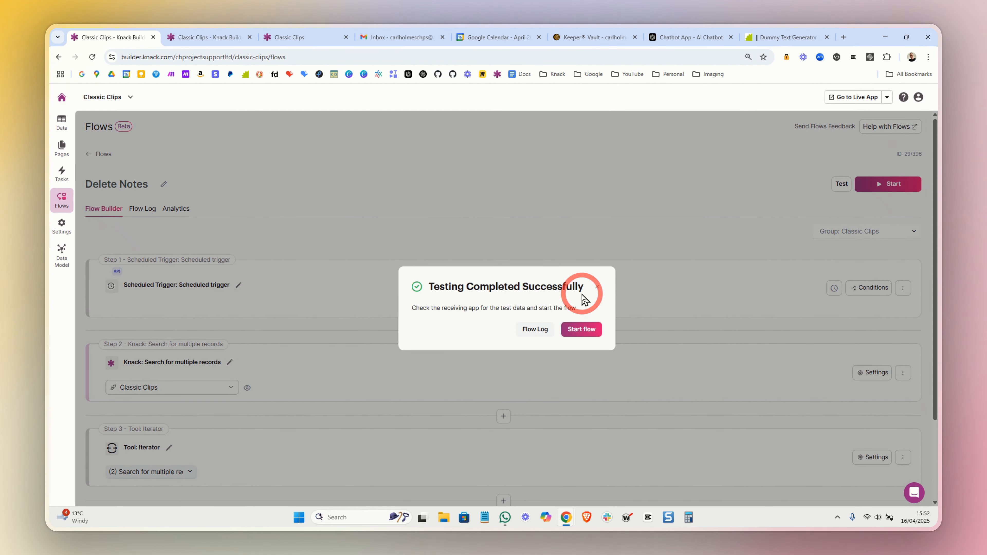
Review the test run in the flow log, inspecting the details of the search step and each Delete Record action.
left_click(536, 331)
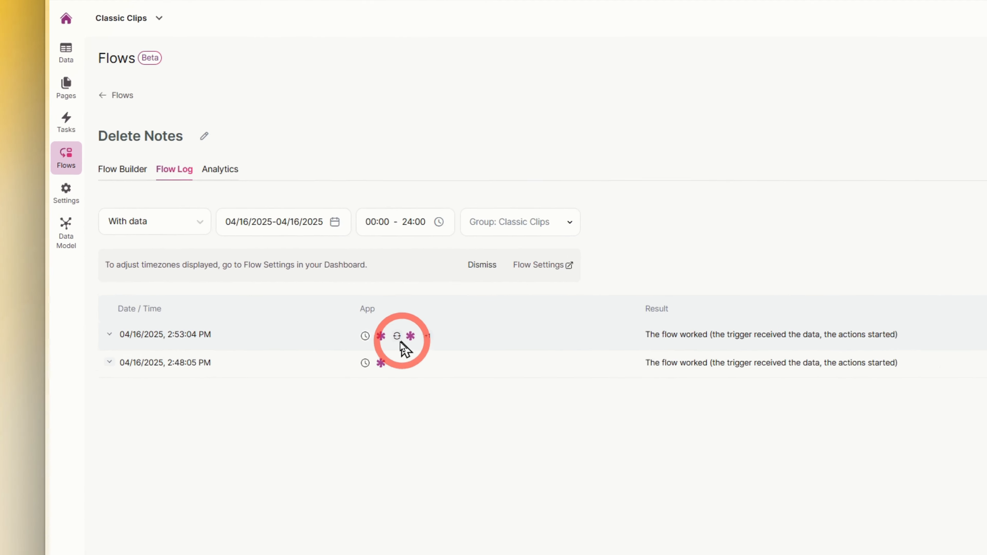
left_click(707, 336)
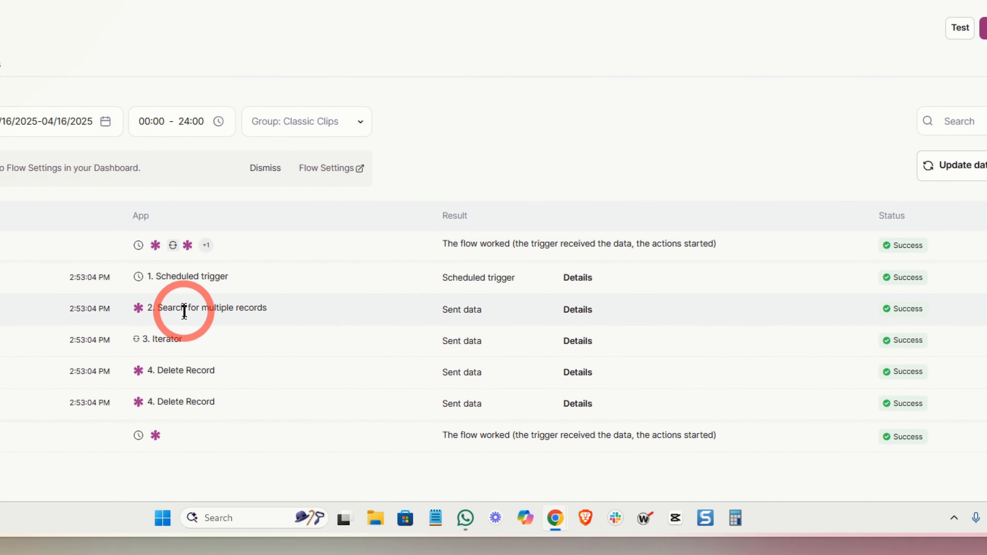
left_click(577, 311)
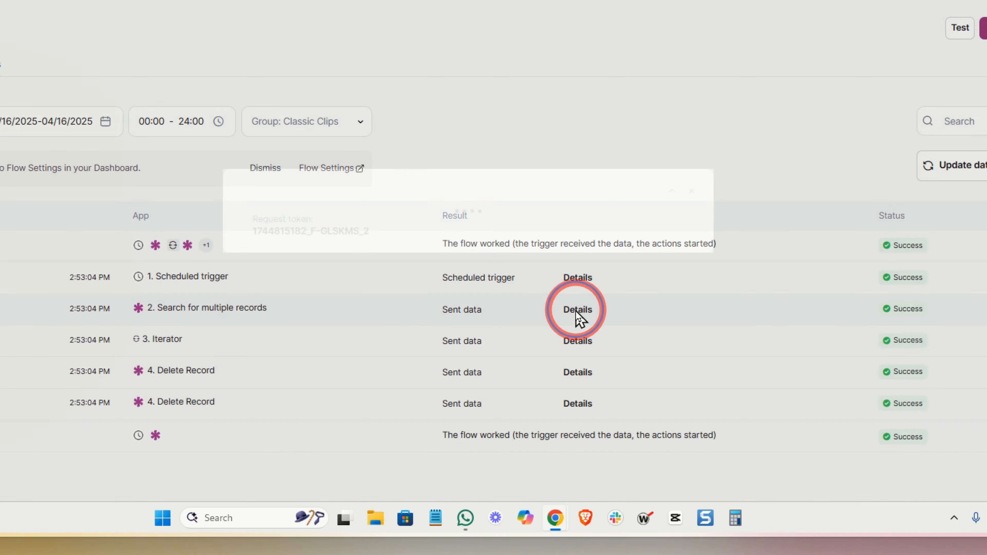
scroll(597, 292, "down", 3)
scroll(610, 280, "down", 3)
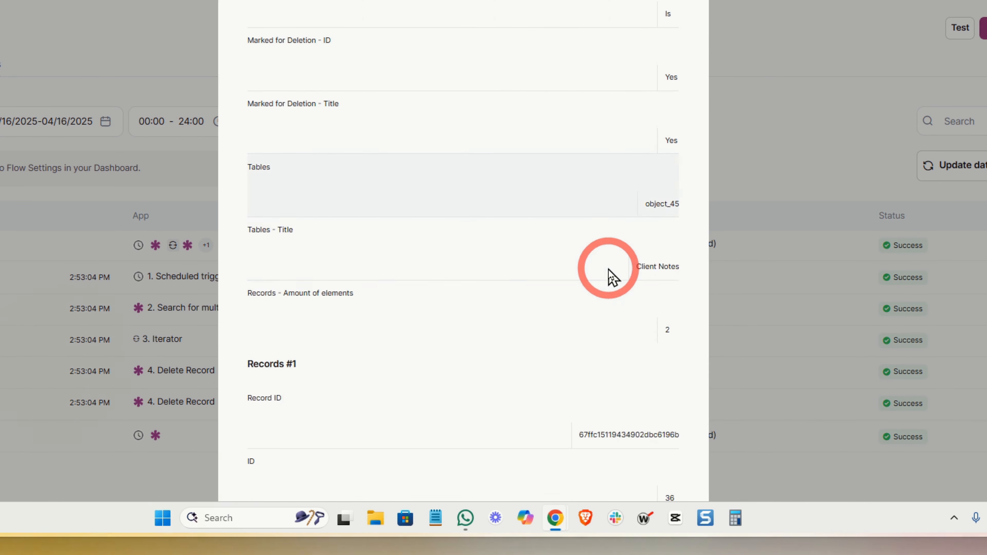
key("Escape")
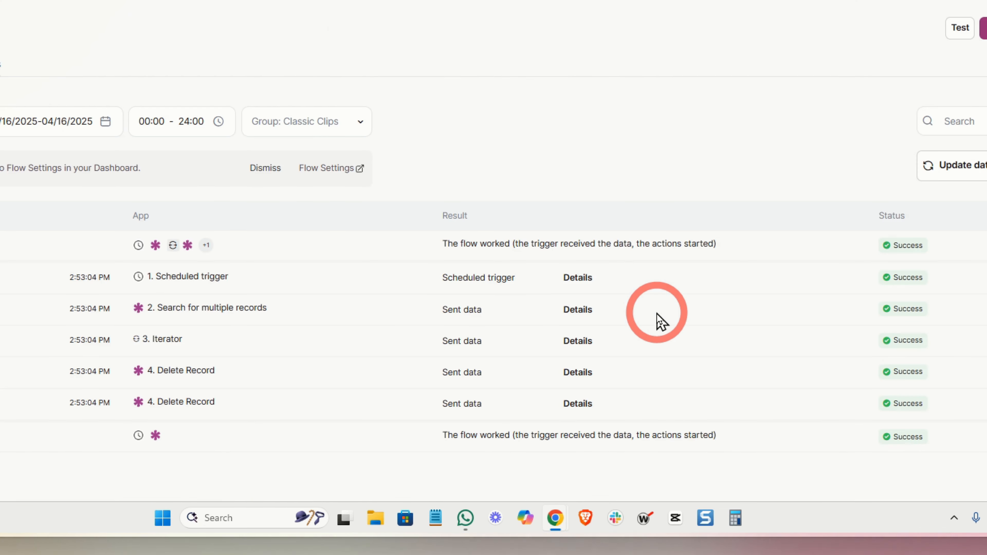
scroll(618, 364, "down", 1)
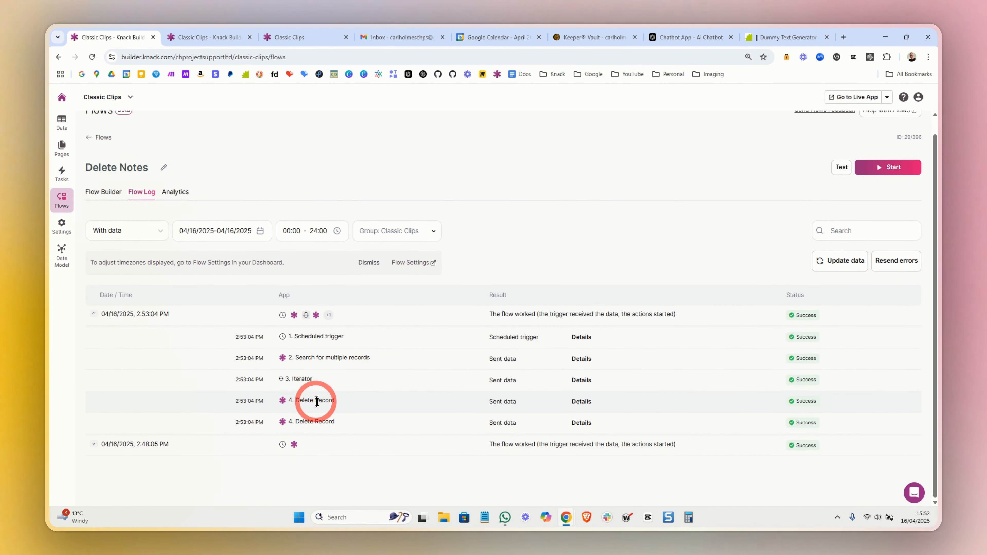
left_click(582, 401)
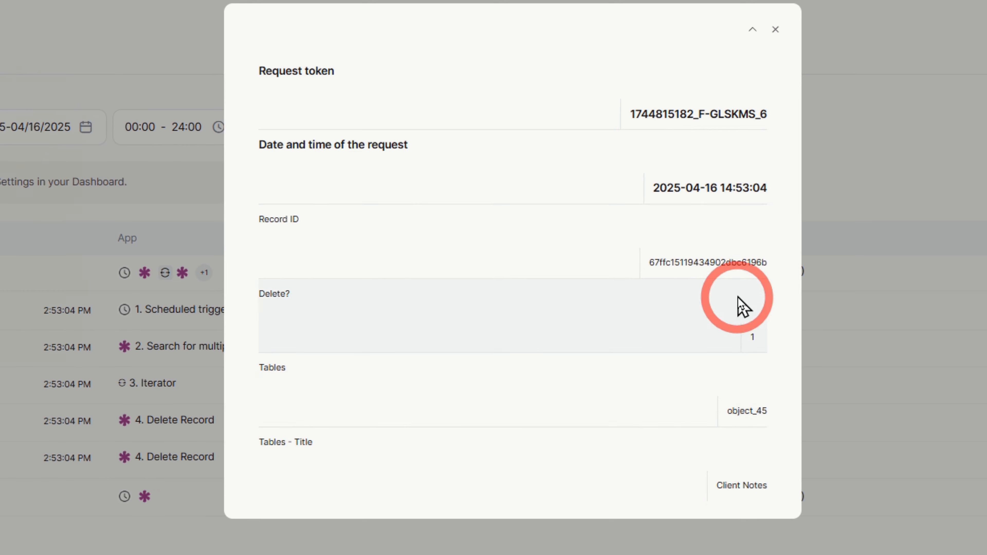
left_click_drag(751, 261, 774, 268)
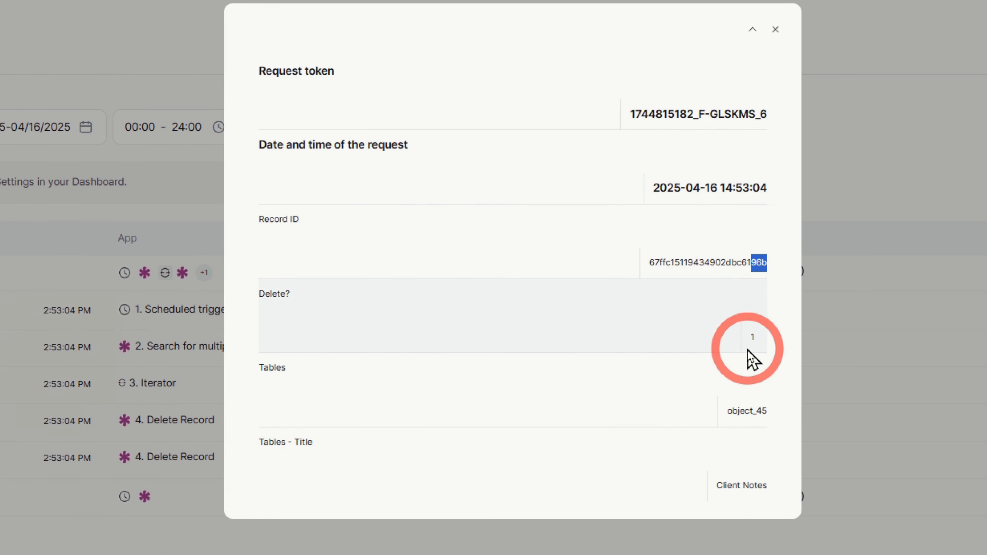
key("Escape")
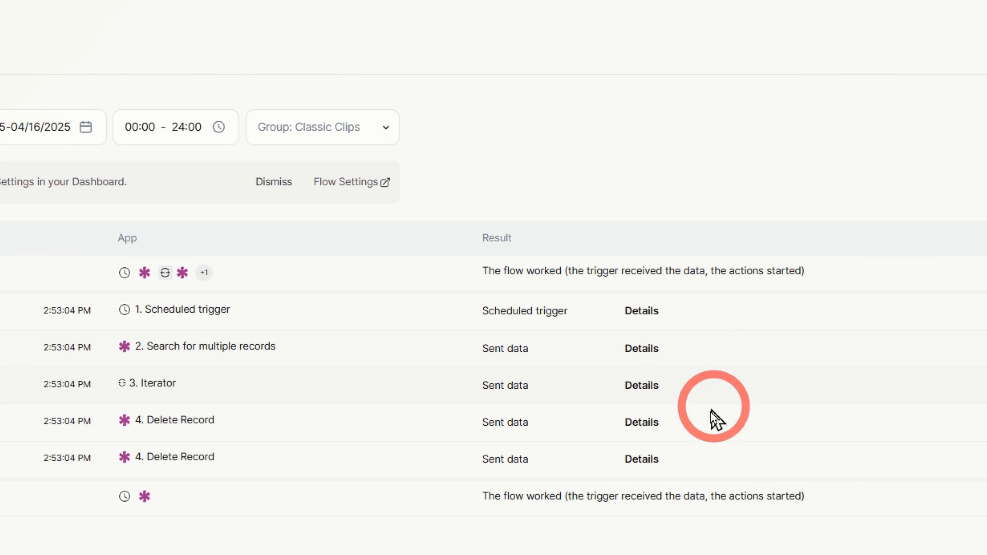
left_click(641, 460)
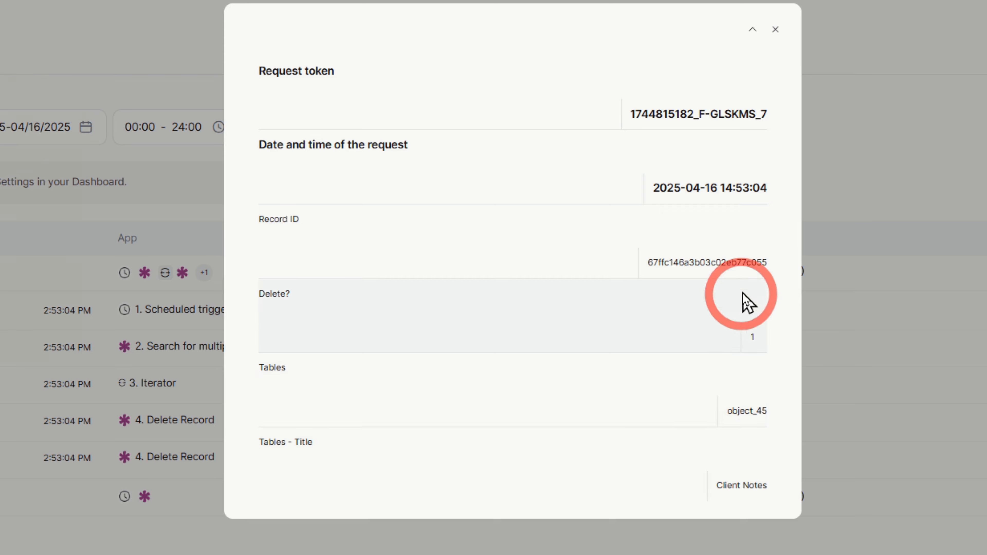
left_click_drag(752, 262, 776, 268)
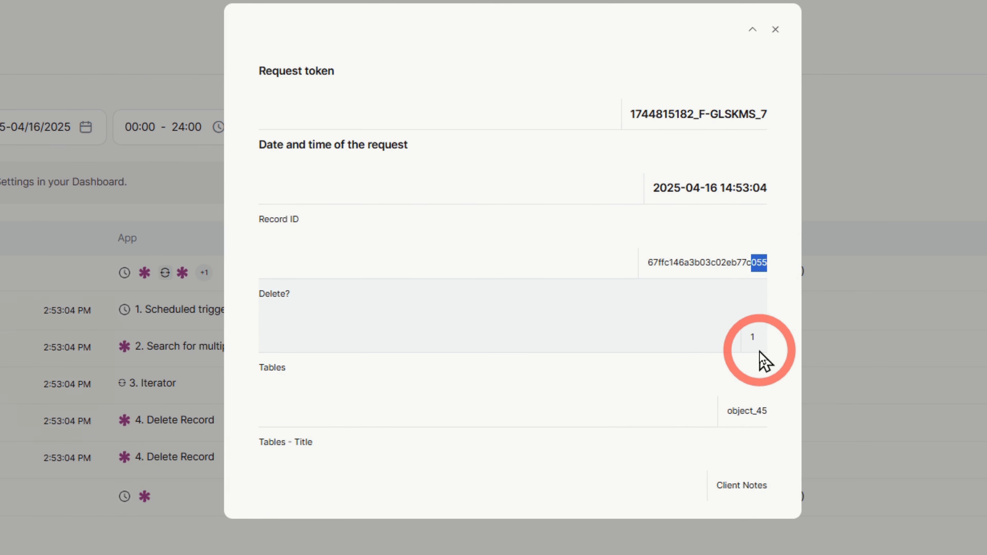
key("Escape")
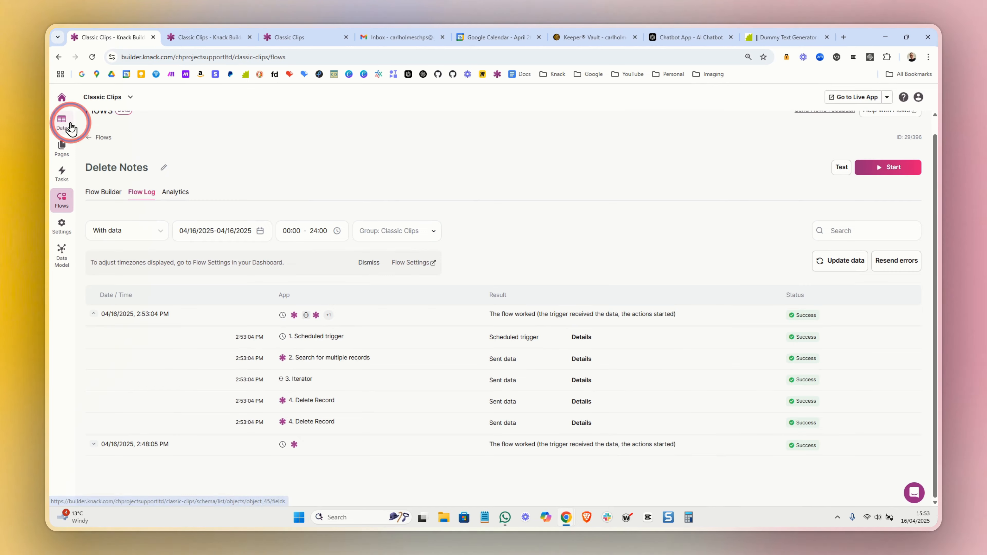
Inspect the Client Notes records in the data section, then reopen the Delete Notes flow.
left_click(61, 121)
left_click(478, 129)
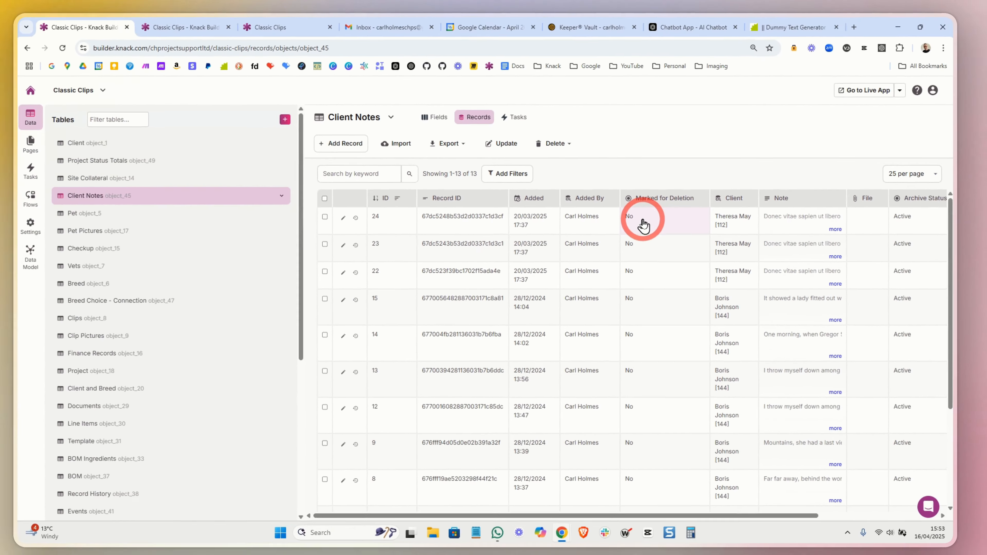
left_click(62, 198)
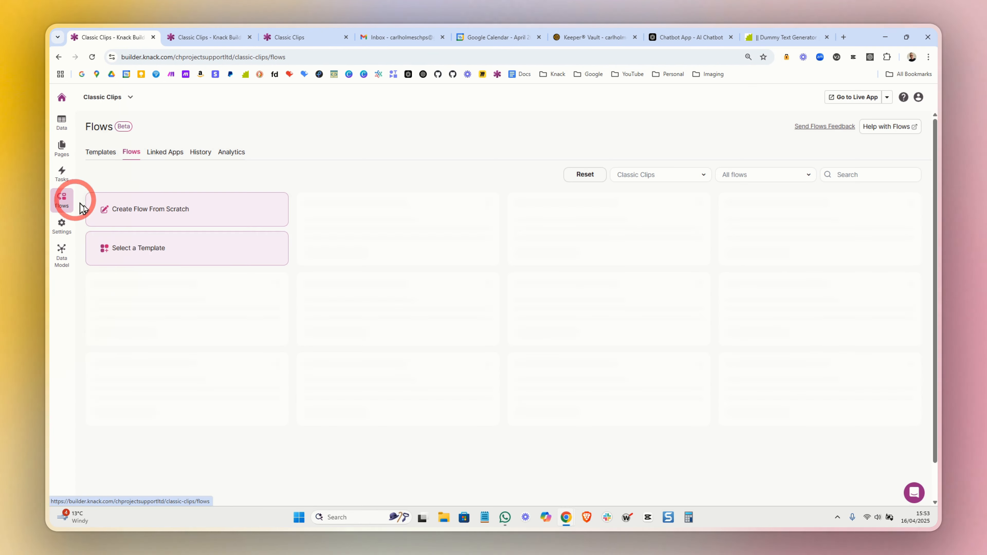
left_click(465, 244)
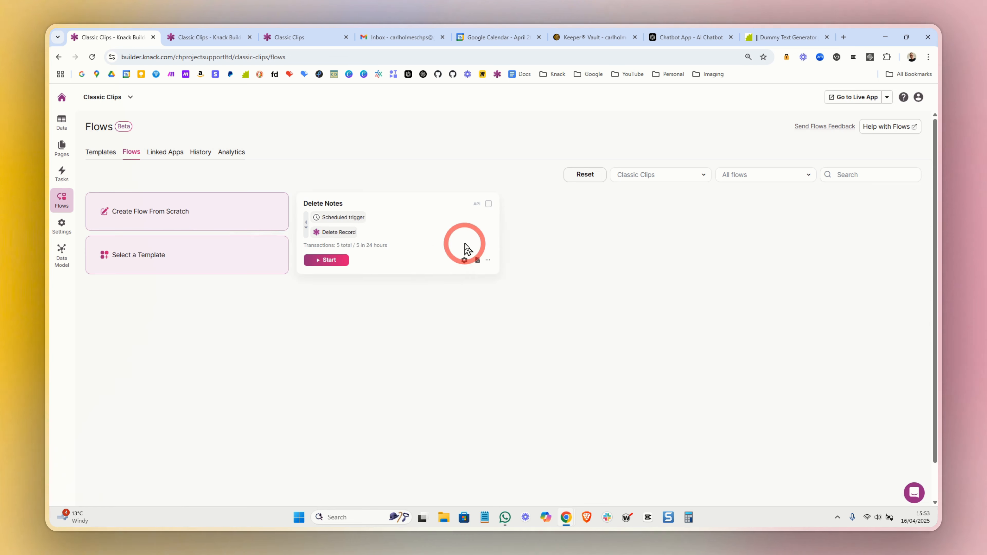
left_click(459, 227)
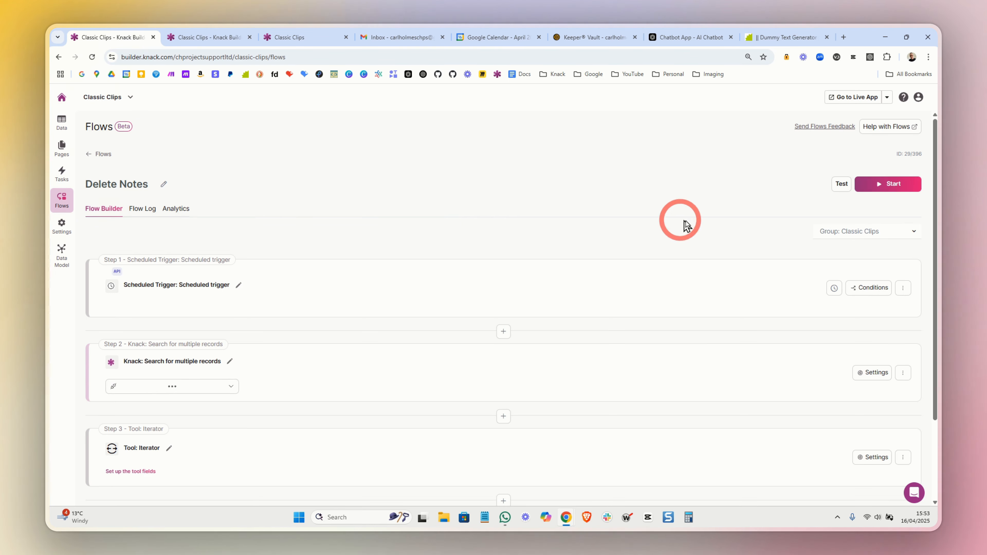
left_click(835, 288)
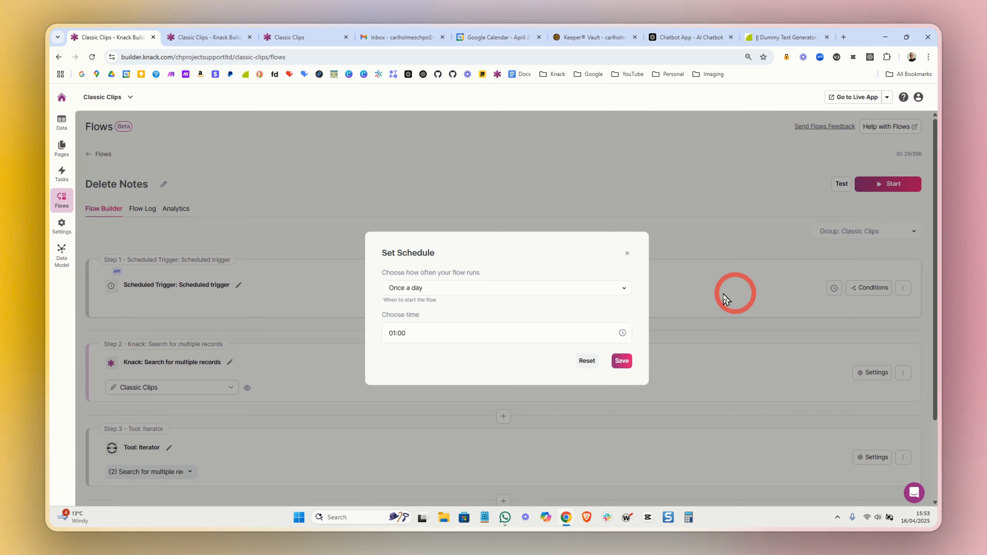
left_click(443, 298)
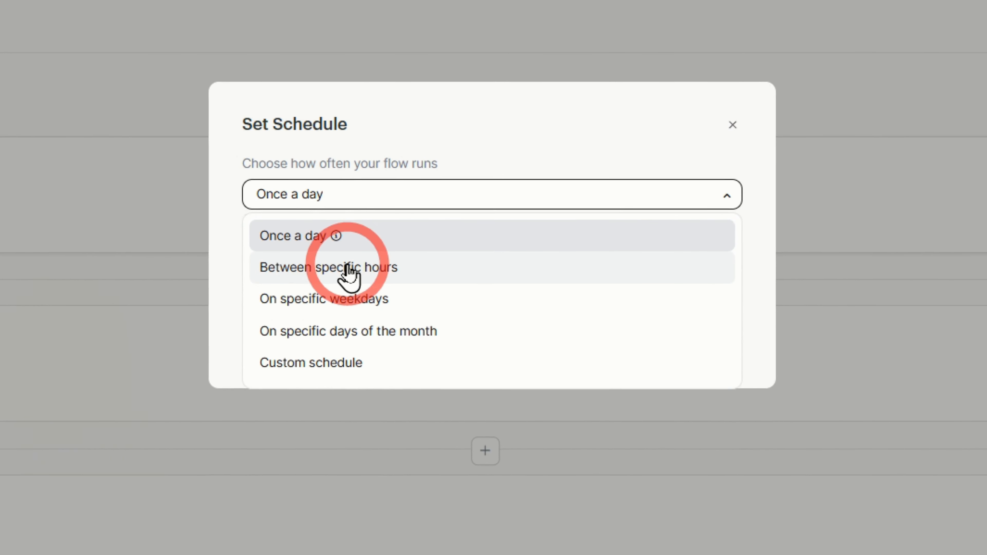
left_click(350, 302)
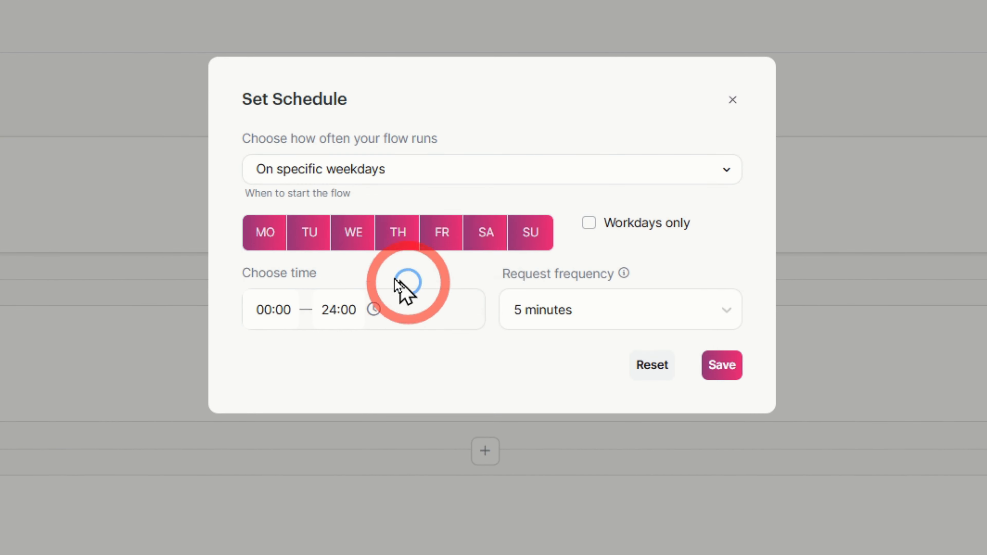
left_click(588, 223)
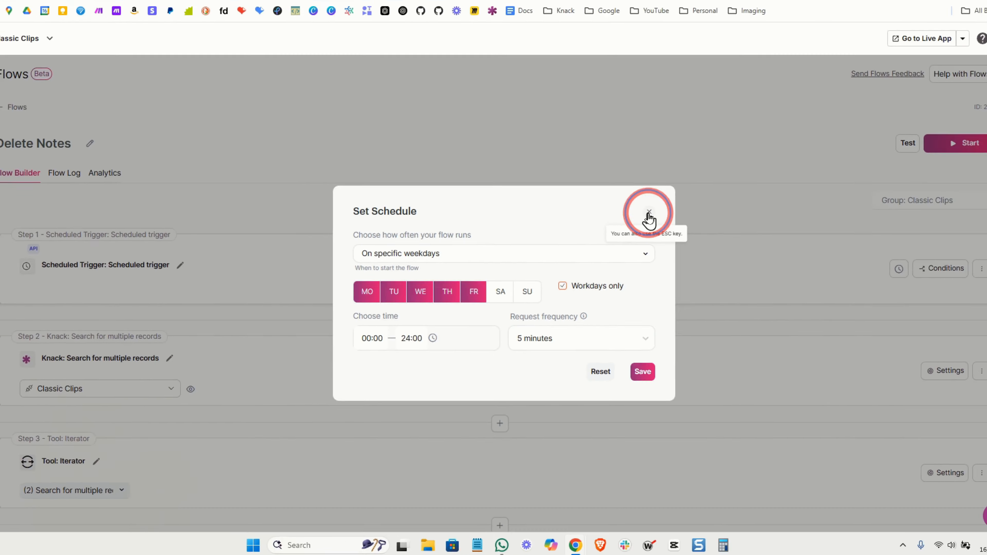
left_click(732, 100)
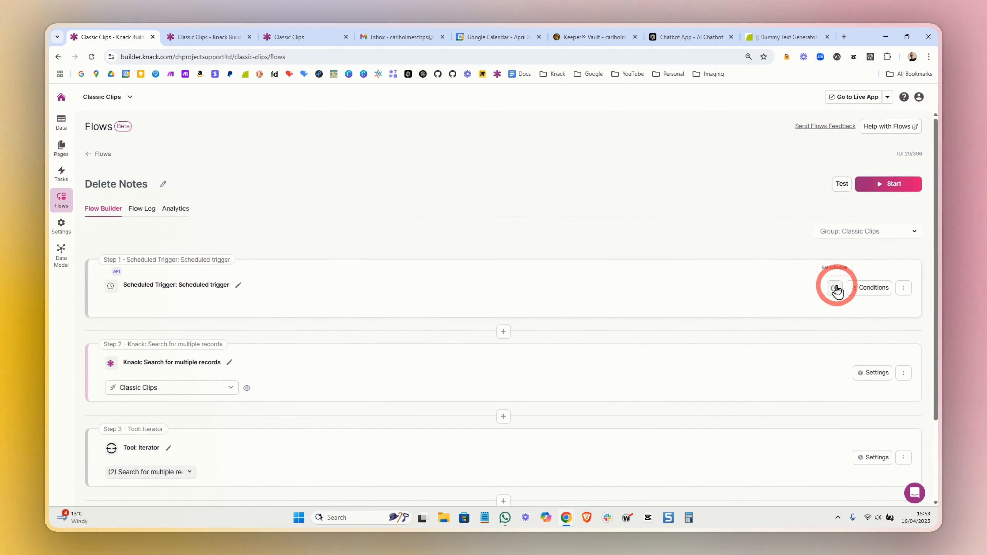
Check the trigger's daily schedule, start the Delete Notes flow and open its results.
left_click(834, 288)
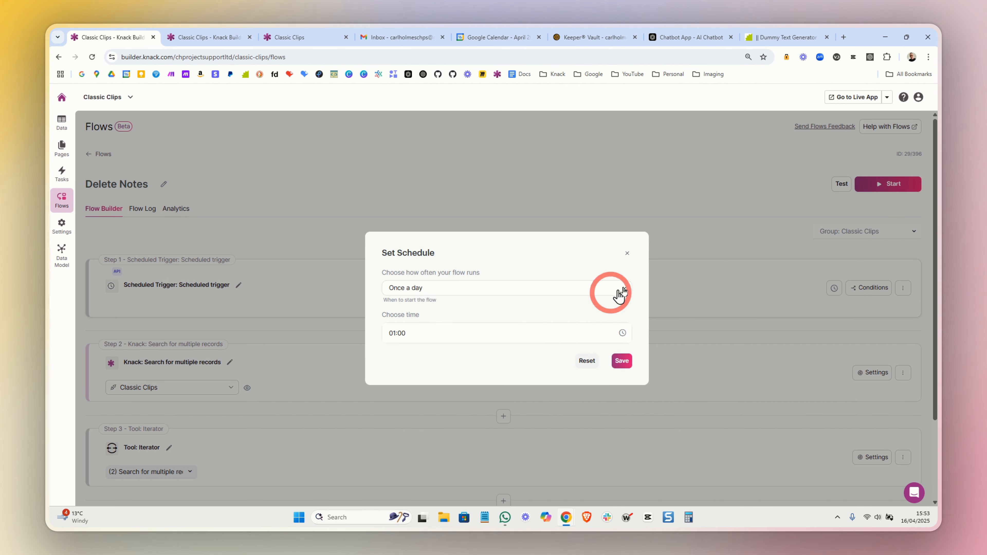
left_click(628, 254)
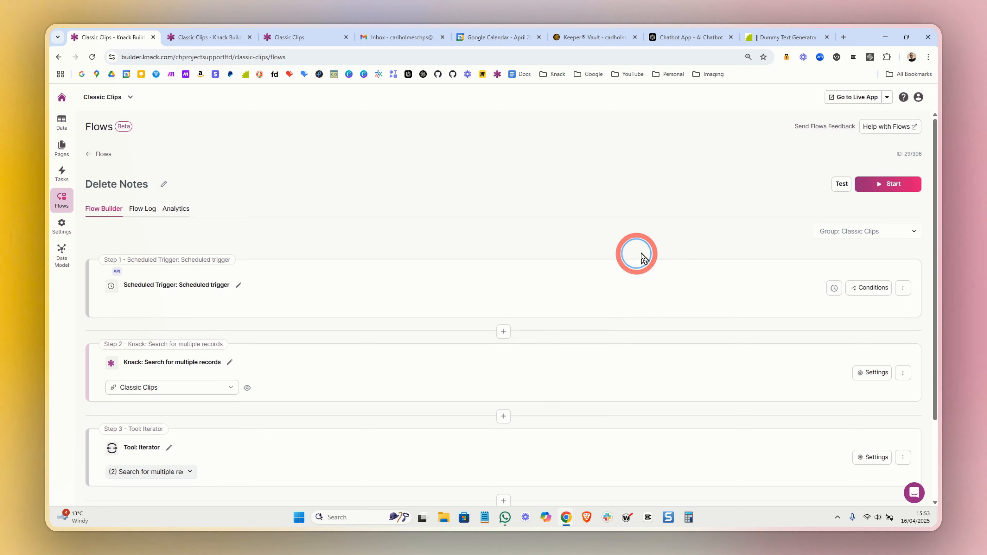
left_click(881, 187)
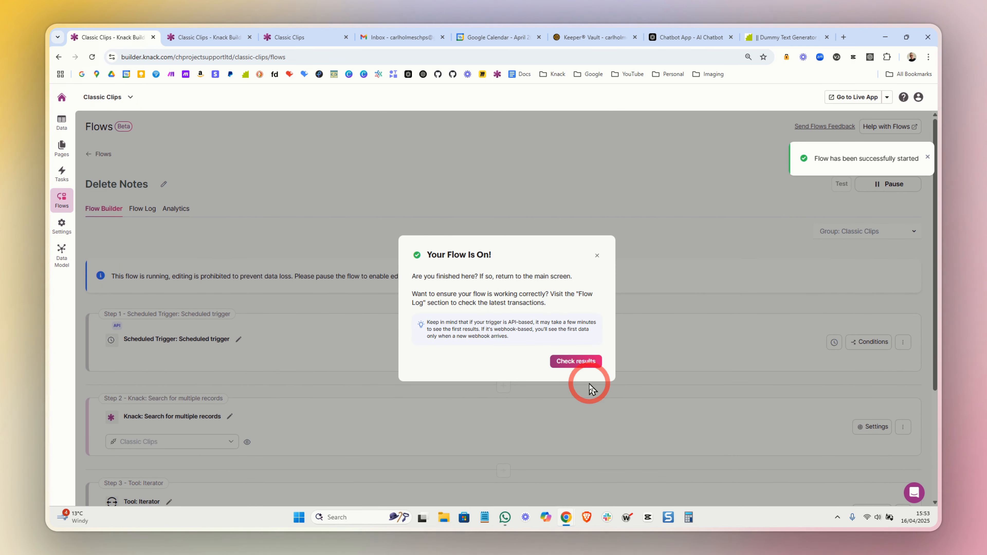
left_click(575, 362)
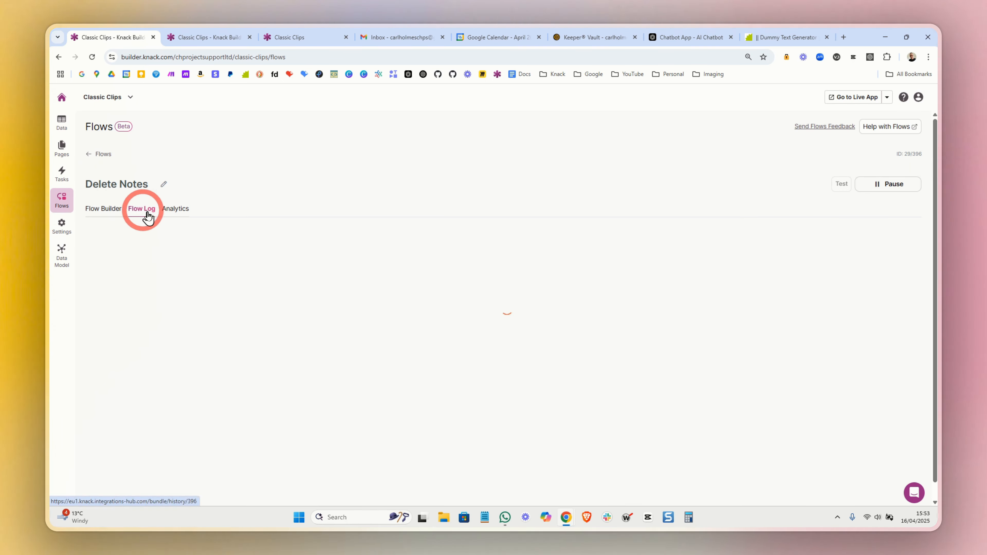